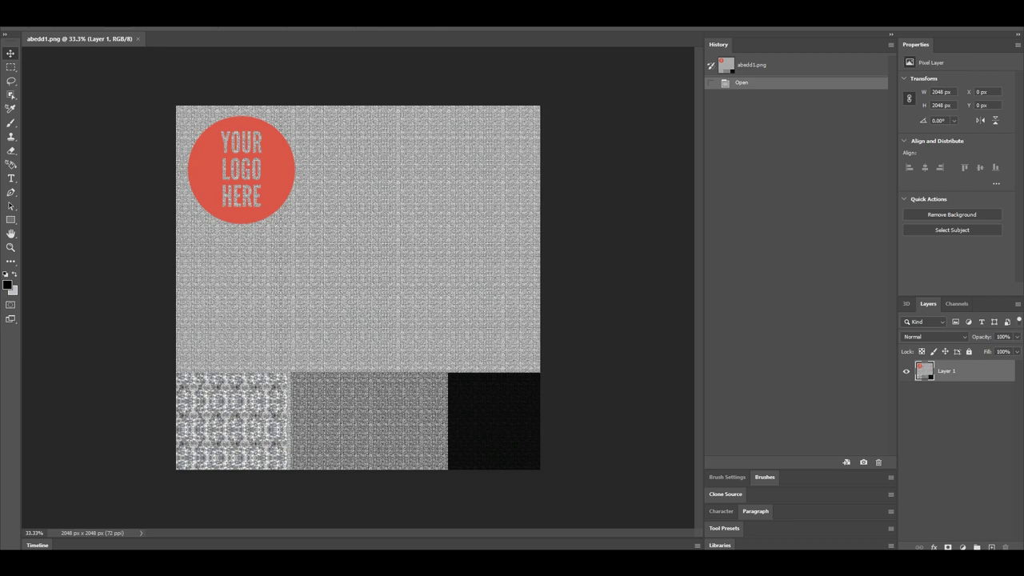
Step: Drag the Documents > sendanywhere stills folder window over the chain texture document
{"action": "left_click_drag", "start_coordinate": [48, 140], "coordinate": [563, 101]}
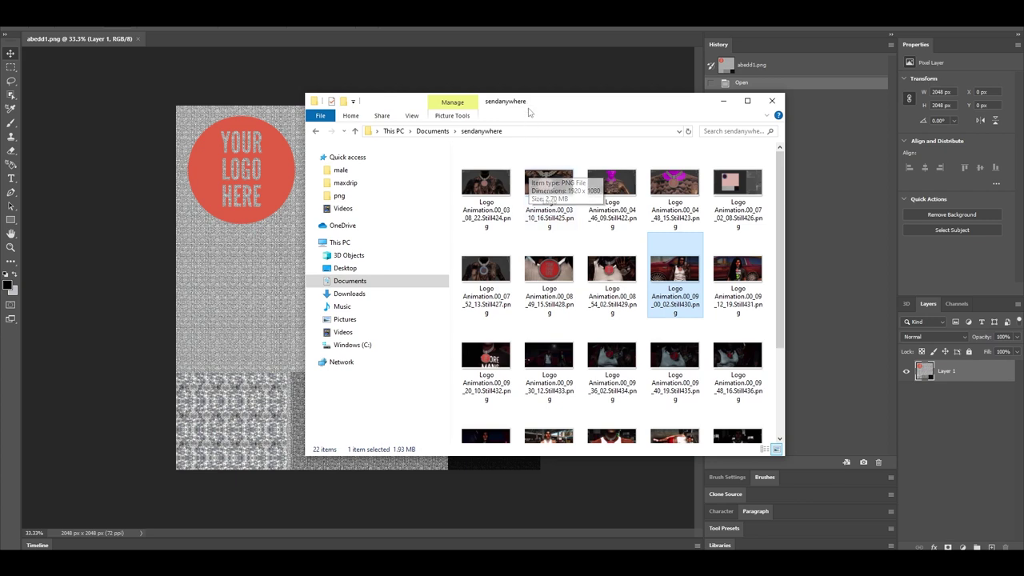
Step: Move the stills folder window aside, then back over the Photoshop canvas
{"action": "mouse_move", "coordinate": [537, 107]}
{"action": "left_mouse_down"}
{"action": "mouse_move", "coordinate": [54, 137]}
{"action": "mouse_move", "coordinate": [0, 160]}
{"action": "left_mouse_up"}
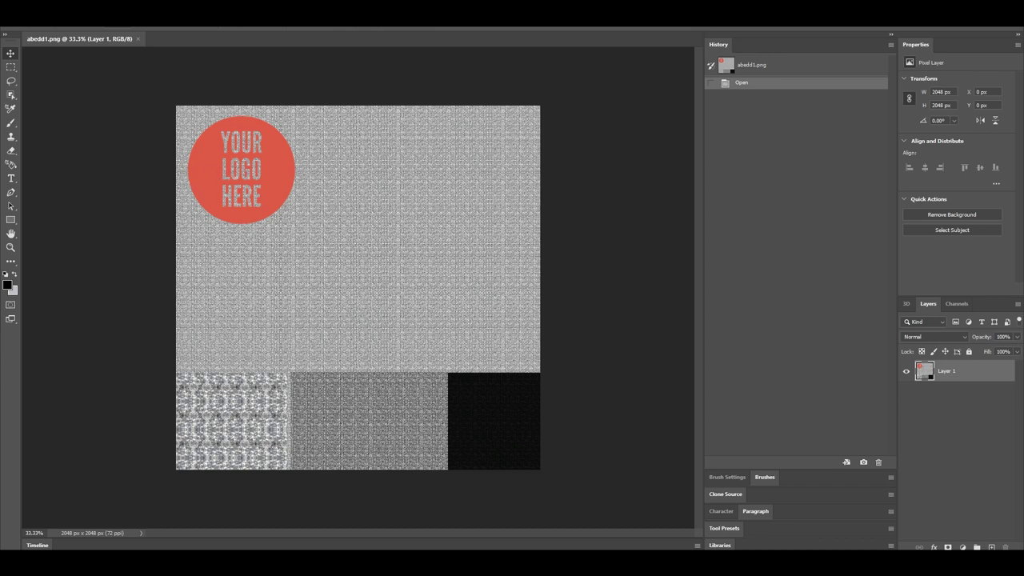
{"action": "left_click_drag", "start_coordinate": [608, 80], "coordinate": [688, 100]}
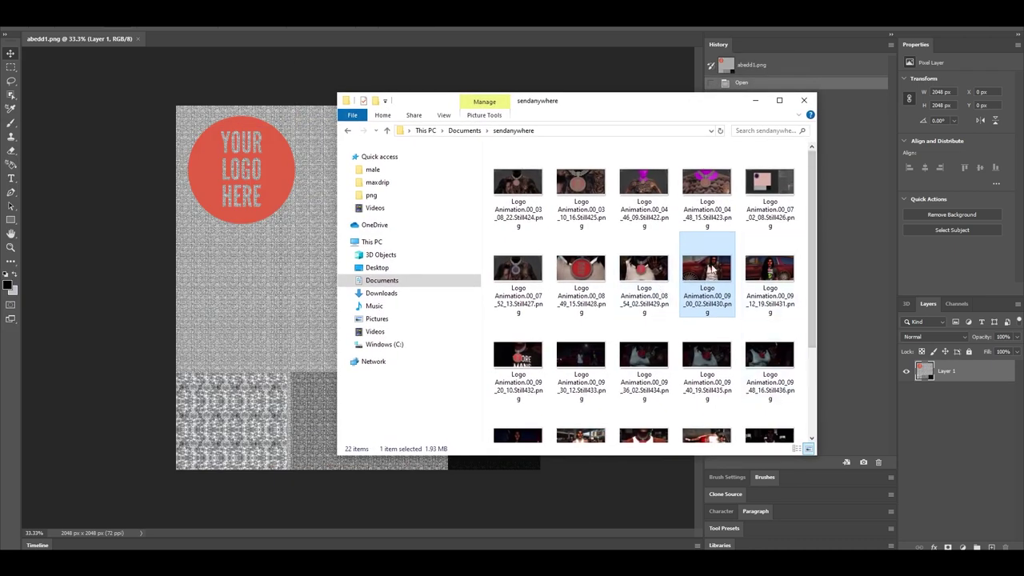
Step: Drop the car photo onto the canvas, shrink it, and position it over the top-left logo circle
{"action": "left_click_drag", "start_coordinate": [166, 316], "coordinate": [166, 316]}
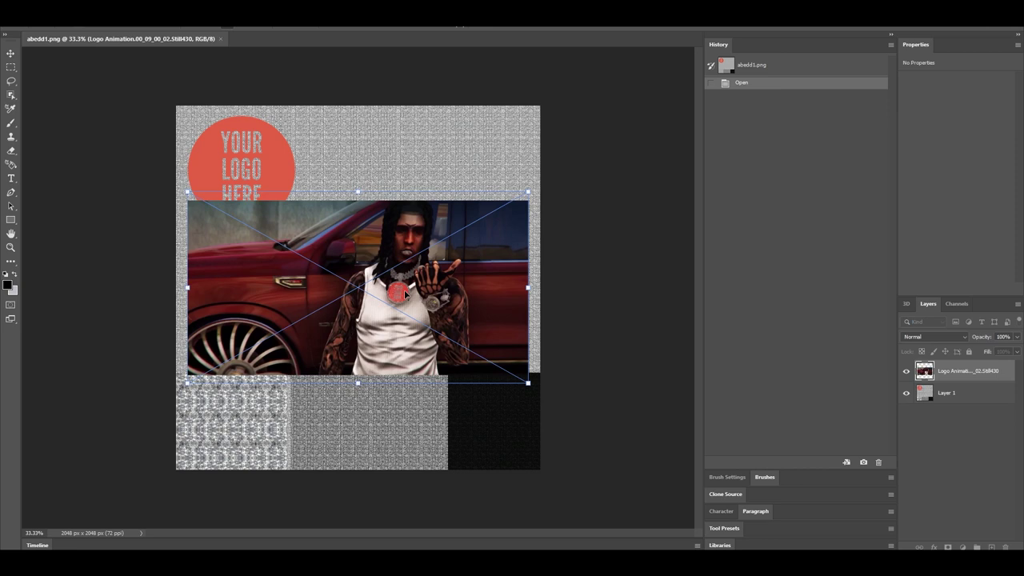
{"action": "mouse_move", "coordinate": [320, 264]}
{"action": "left_mouse_down"}
{"action": "mouse_move", "coordinate": [243, 187]}
{"action": "mouse_move", "coordinate": [243, 228]}
{"action": "left_mouse_up"}
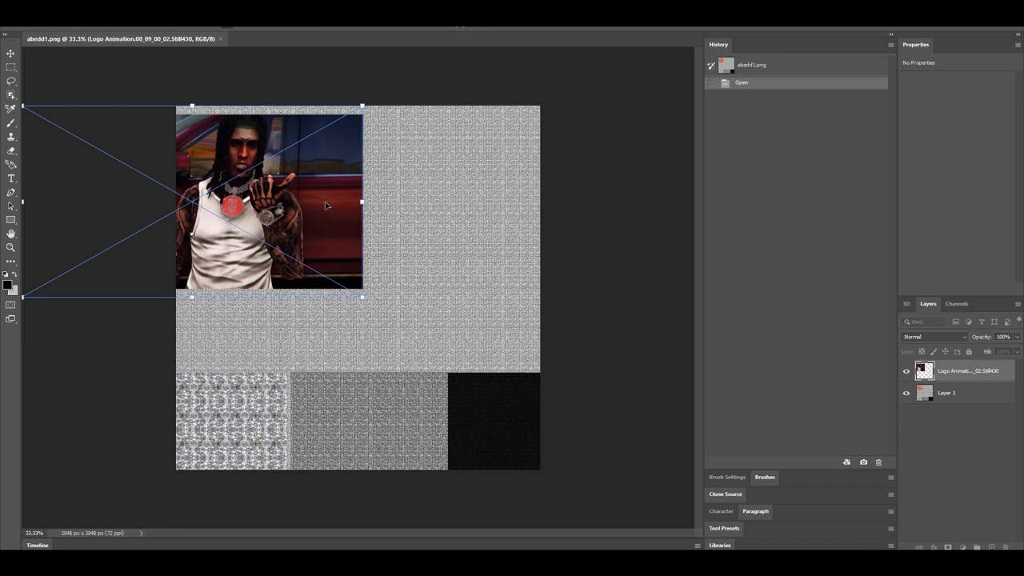
{"action": "mouse_move", "coordinate": [289, 202]}
{"action": "left_mouse_down"}
{"action": "mouse_move", "coordinate": [450, 203]}
{"action": "mouse_move", "coordinate": [428, 253]}
{"action": "mouse_move", "coordinate": [264, 184]}
{"action": "left_mouse_up"}
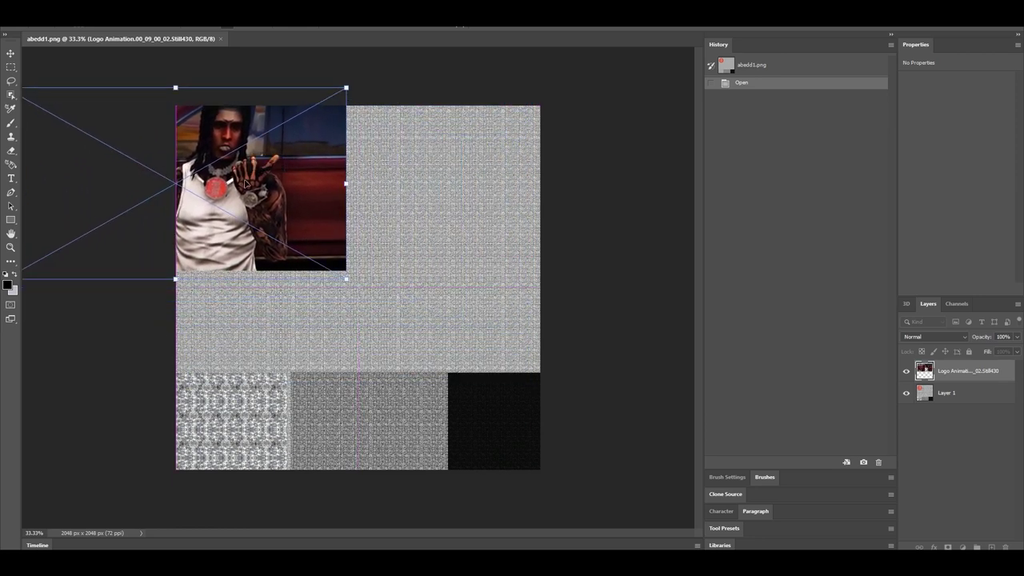
{"action": "left_click_drag", "start_coordinate": [272, 184], "coordinate": [448, 216]}
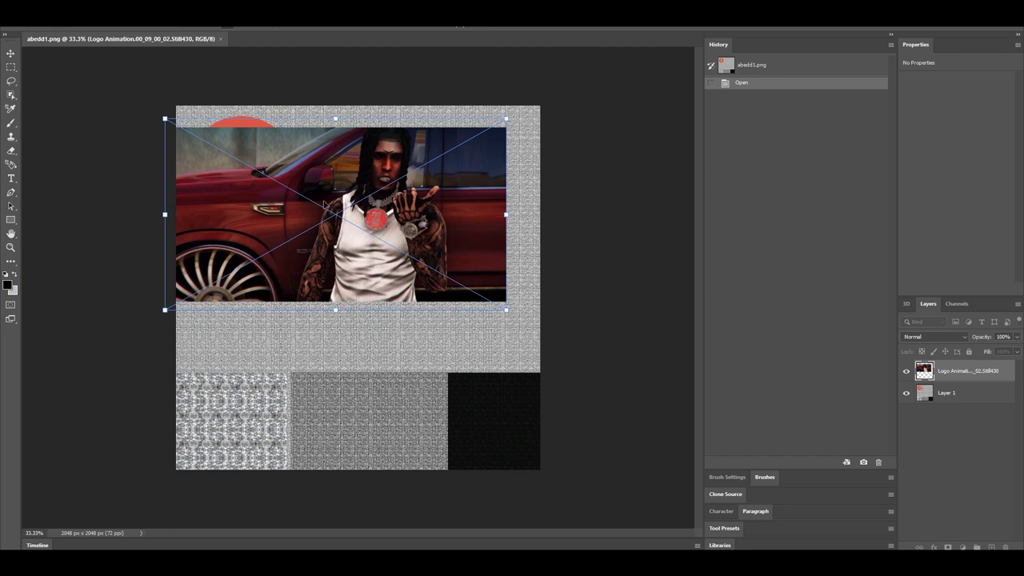
{"action": "mouse_move", "coordinate": [376, 239]}
{"action": "left_mouse_down"}
{"action": "mouse_move", "coordinate": [294, 211]}
{"action": "mouse_move", "coordinate": [305, 239]}
{"action": "mouse_move", "coordinate": [411, 235]}
{"action": "mouse_move", "coordinate": [238, 226]}
{"action": "left_mouse_up"}
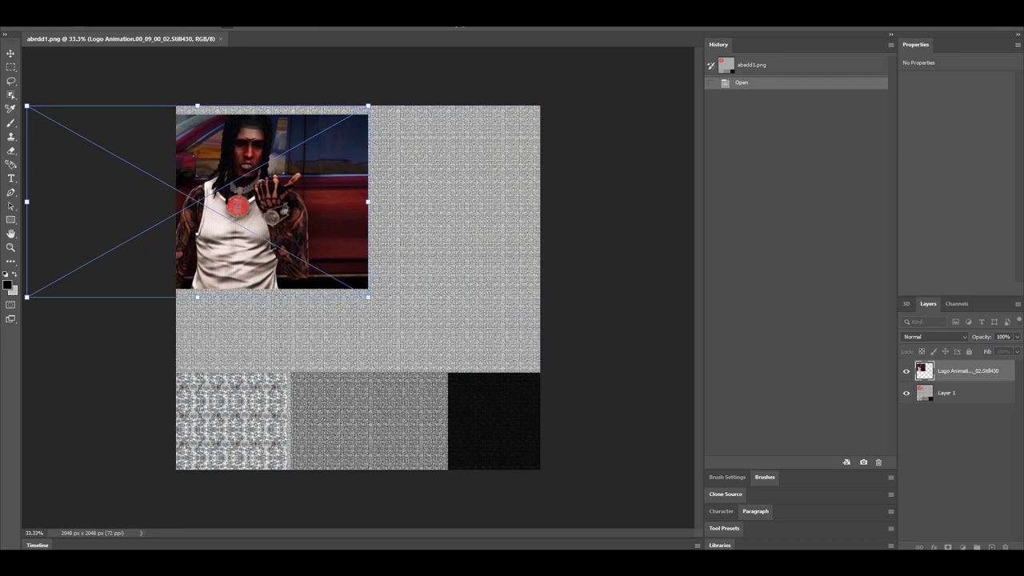
{"action": "left_click_drag", "start_coordinate": [222, 260], "coordinate": [238, 255]}
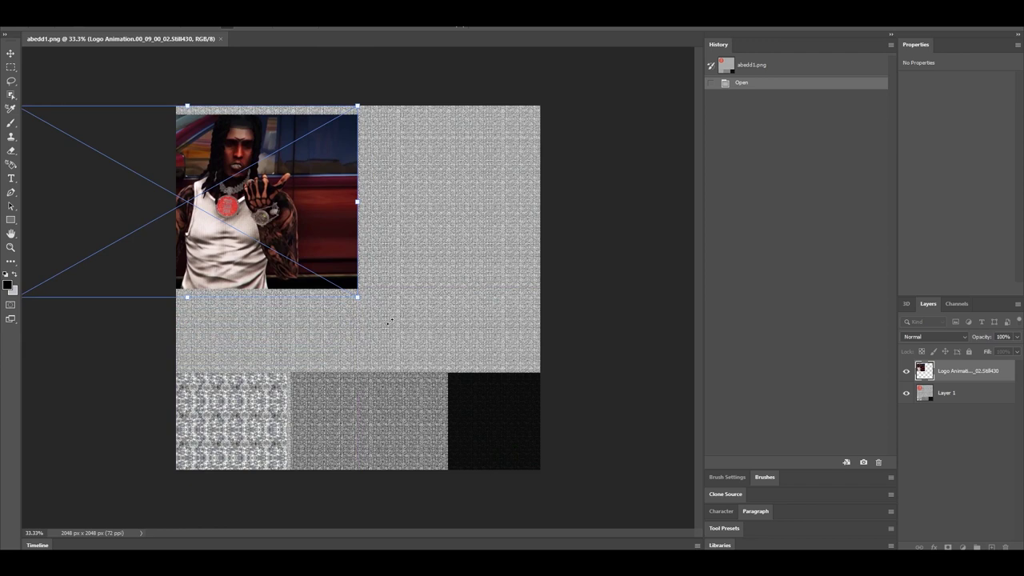
{"action": "left_click_drag", "start_coordinate": [358, 298], "coordinate": [272, 243]}
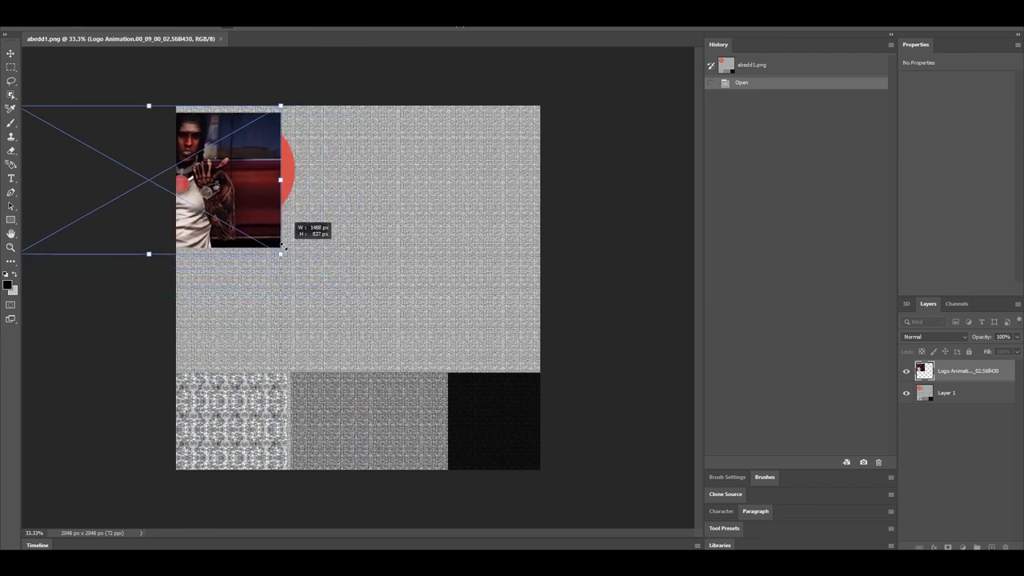
{"action": "left_click_drag", "start_coordinate": [240, 184], "coordinate": [290, 183]}
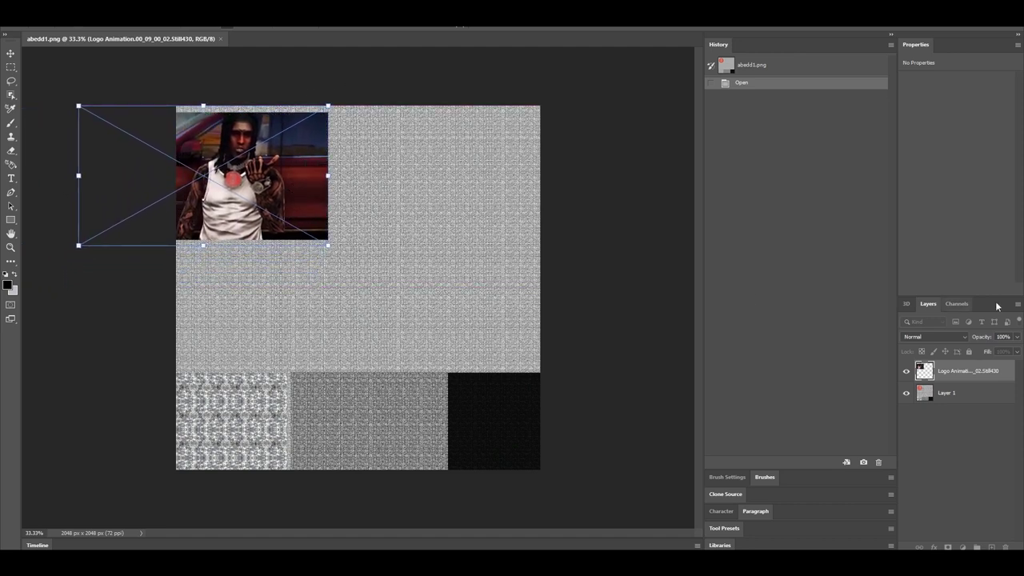
Step: Set the car photo layer to 55% opacity, commit the placement, and hide the layer
{"action": "left_click", "coordinate": [1018, 336]}
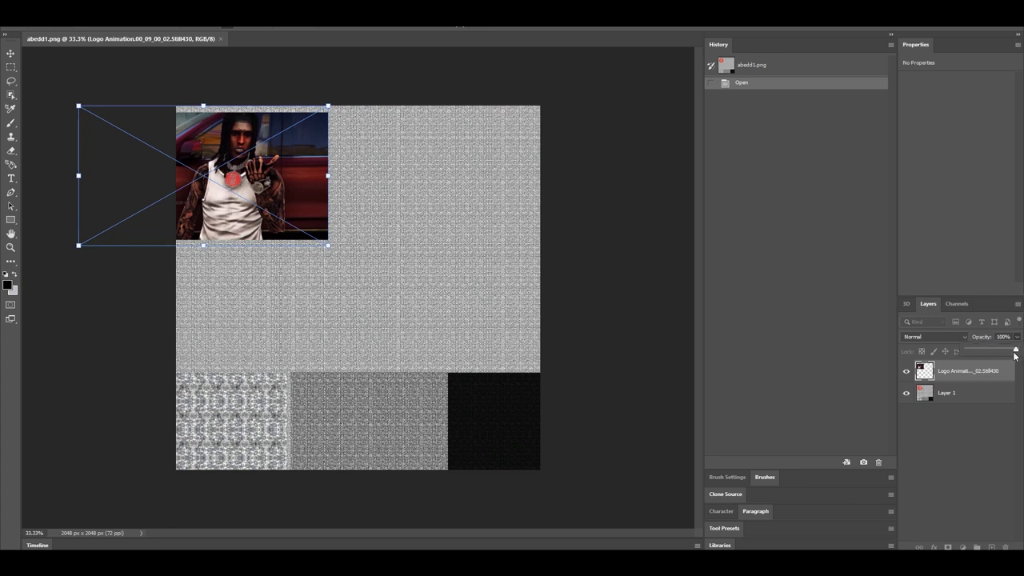
{"action": "left_click_drag", "start_coordinate": [1017, 352], "coordinate": [997, 352]}
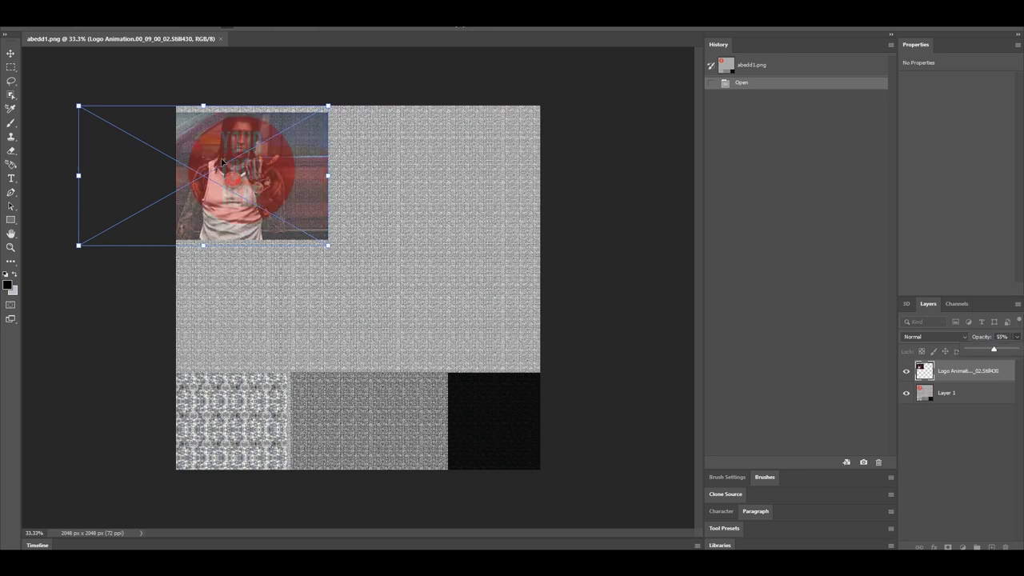
{"action": "left_click_drag", "start_coordinate": [255, 185], "coordinate": [261, 184]}
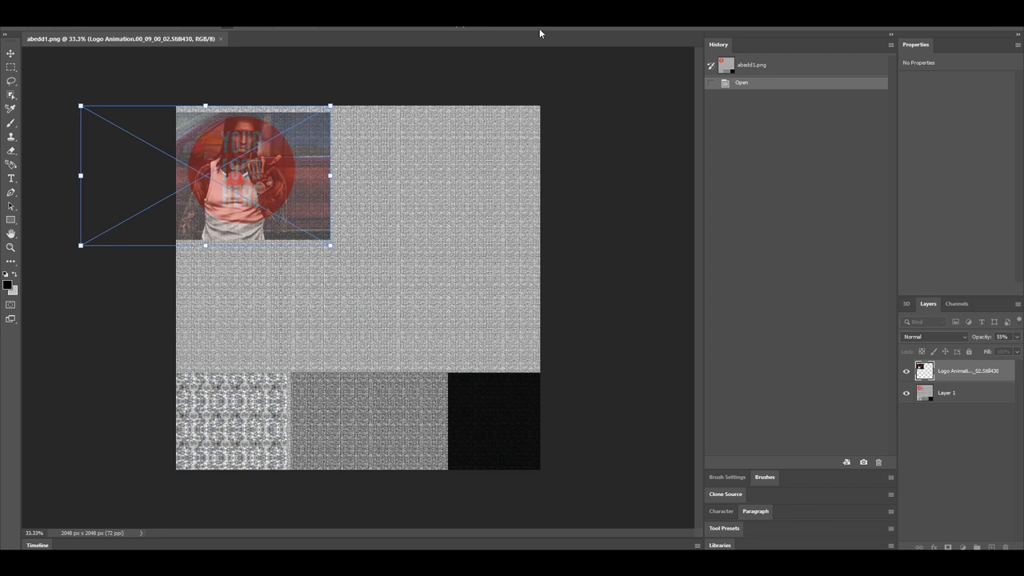
{"action": "key", "text": "Return"}
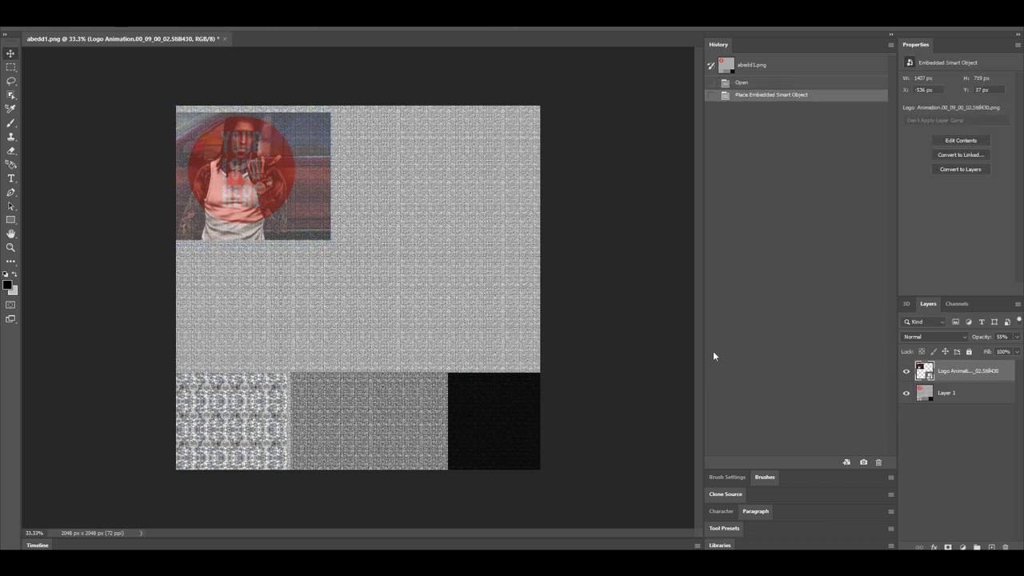
{"action": "left_click", "coordinate": [907, 372]}
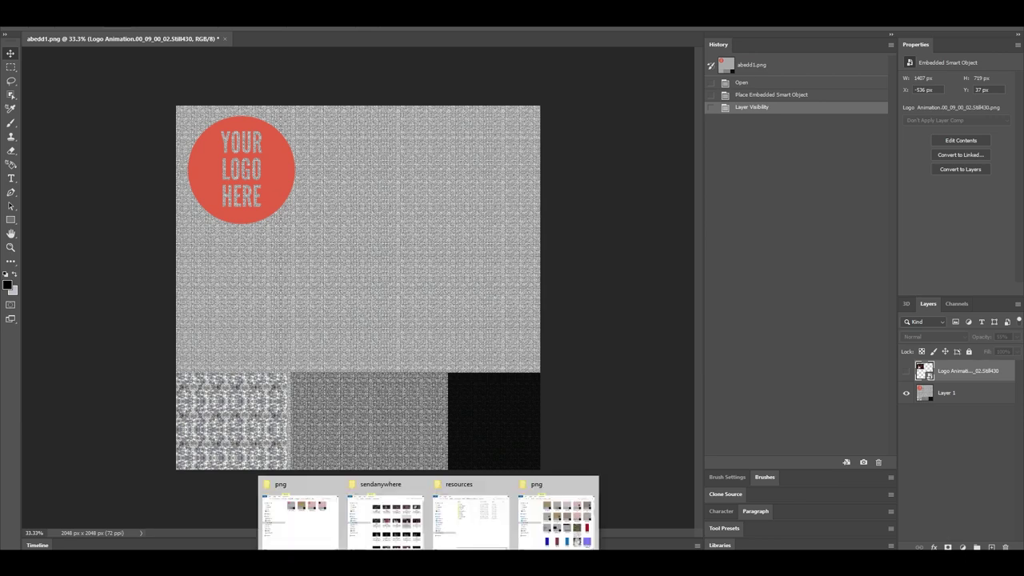
Step: Bring back the stills folder and drop the chain-pendant Still424.png onto the canvas
{"action": "left_click", "coordinate": [390, 520]}
{"action": "left_click", "coordinate": [424, 518]}
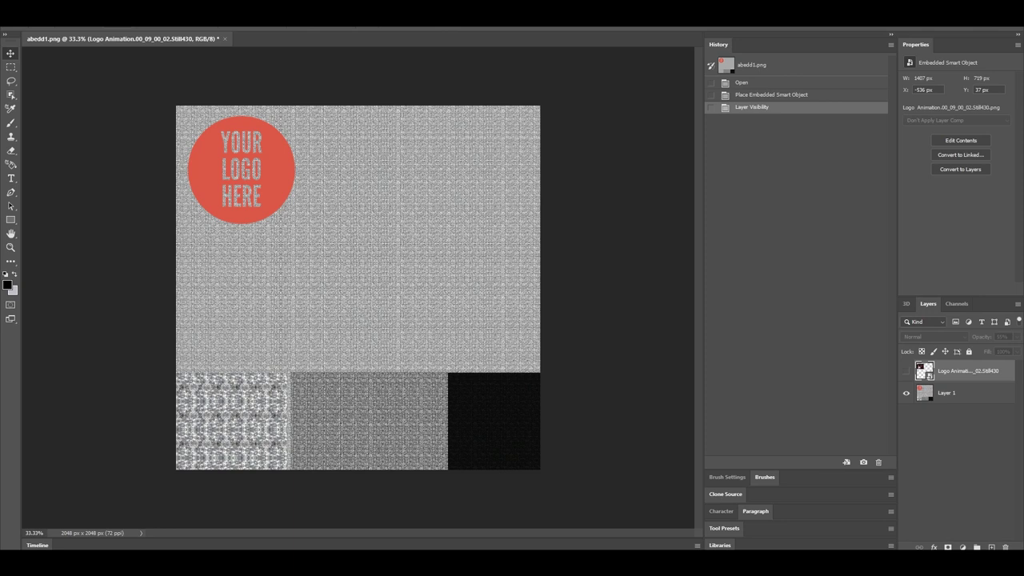
{"action": "left_click", "coordinate": [363, 504]}
{"action": "scroll", "coordinate": [573, 248], "scroll_direction": "down", "scroll_amount": 1}
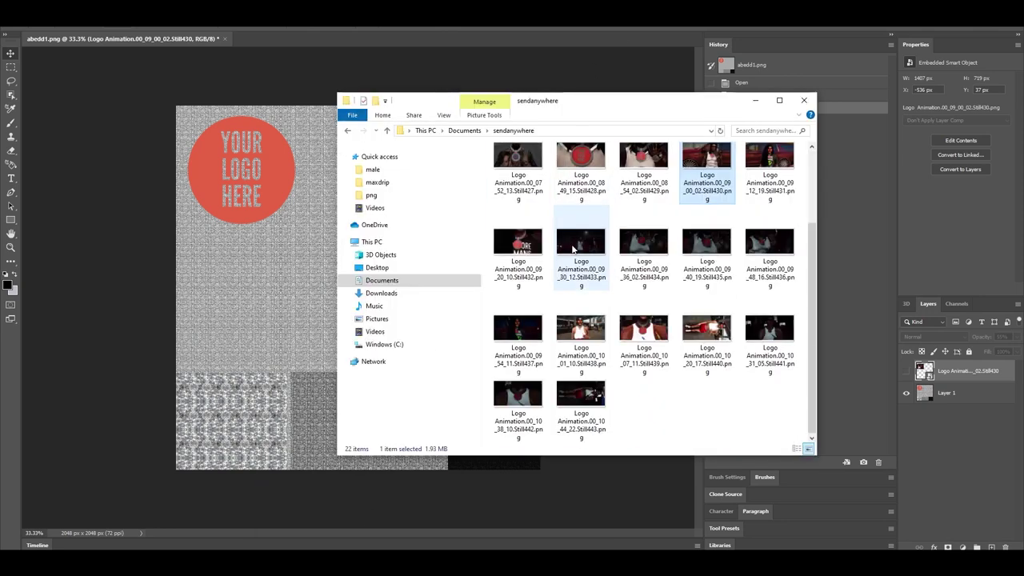
{"action": "left_click", "coordinate": [581, 343]}
{"action": "scroll", "coordinate": [704, 394], "scroll_direction": "up", "scroll_amount": 1}
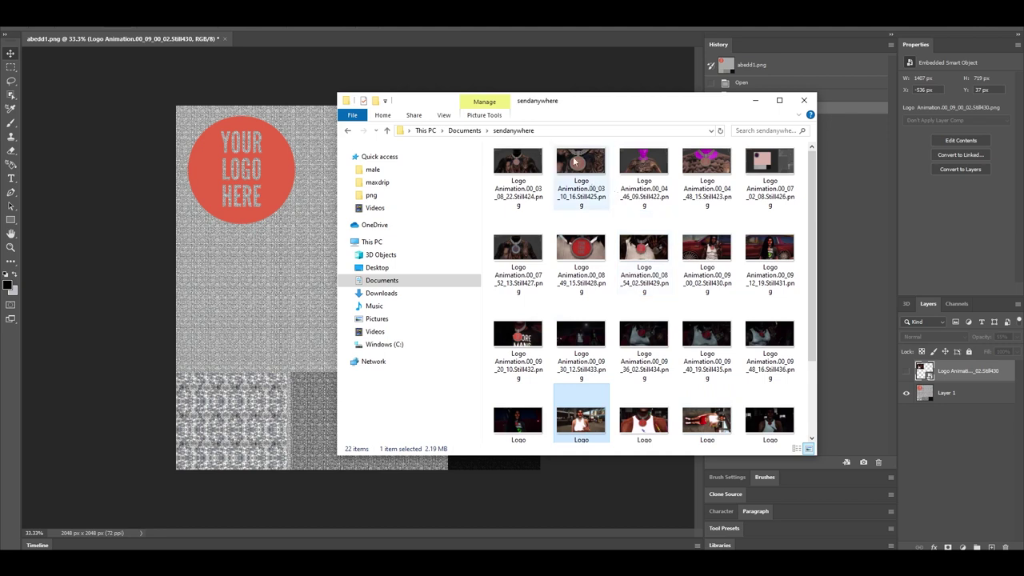
{"action": "left_click_drag", "start_coordinate": [518, 160], "coordinate": [276, 182]}
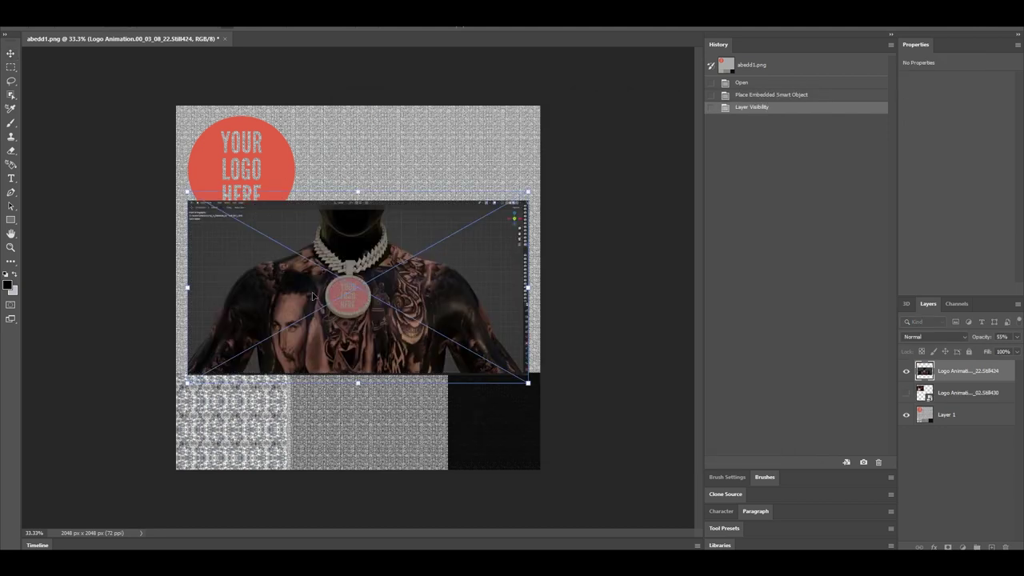
Step: Set the pendant still to 58% opacity, shrink it over the top-left logo circle, and commit it
{"action": "left_click_drag", "start_coordinate": [312, 292], "coordinate": [256, 230]}
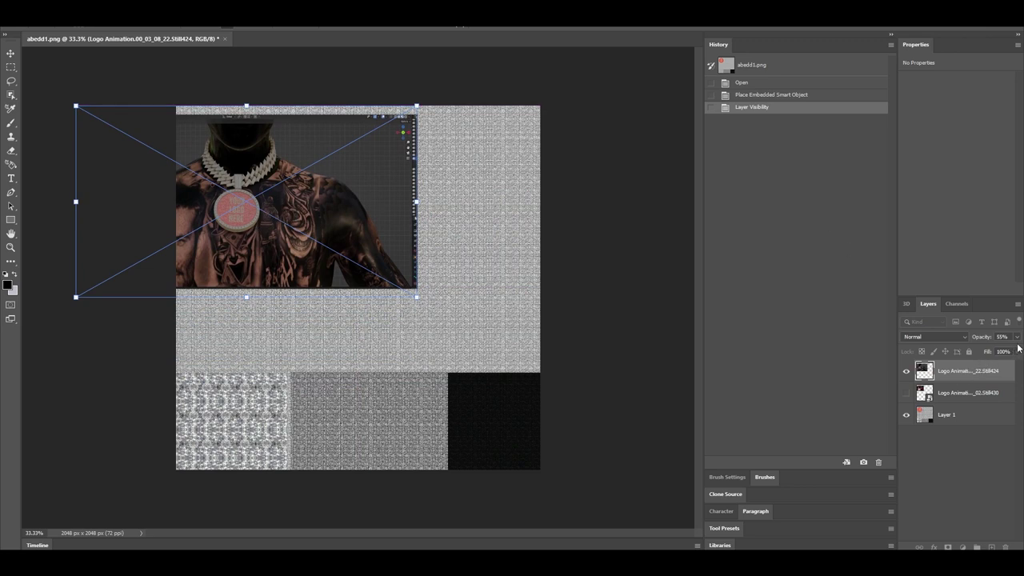
{"action": "left_click", "coordinate": [1015, 340]}
{"action": "left_click_drag", "start_coordinate": [999, 352], "coordinate": [996, 352]}
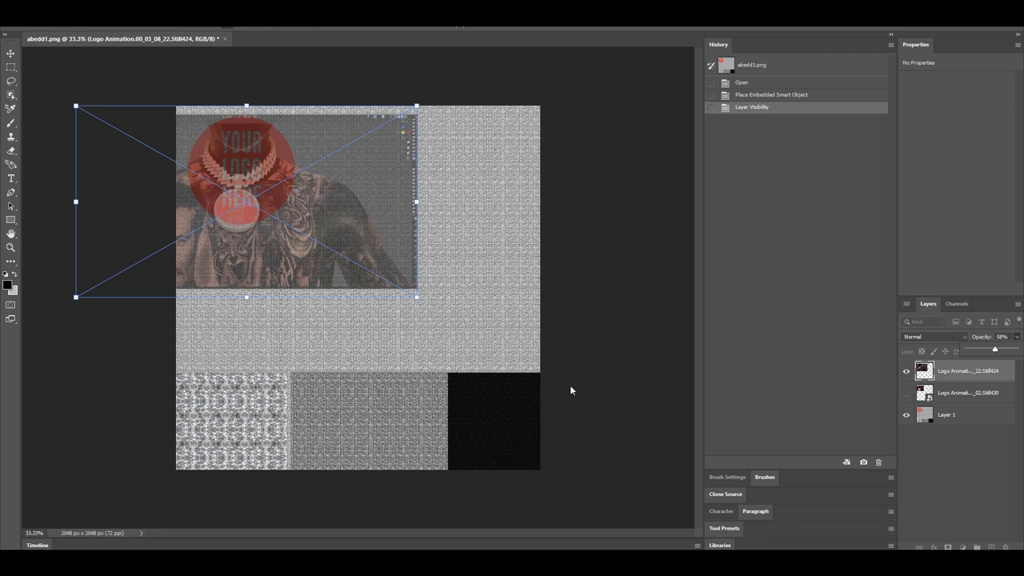
{"action": "mouse_move", "coordinate": [419, 299]}
{"action": "left_mouse_down"}
{"action": "mouse_move", "coordinate": [277, 218]}
{"action": "mouse_move", "coordinate": [303, 232]}
{"action": "left_mouse_up"}
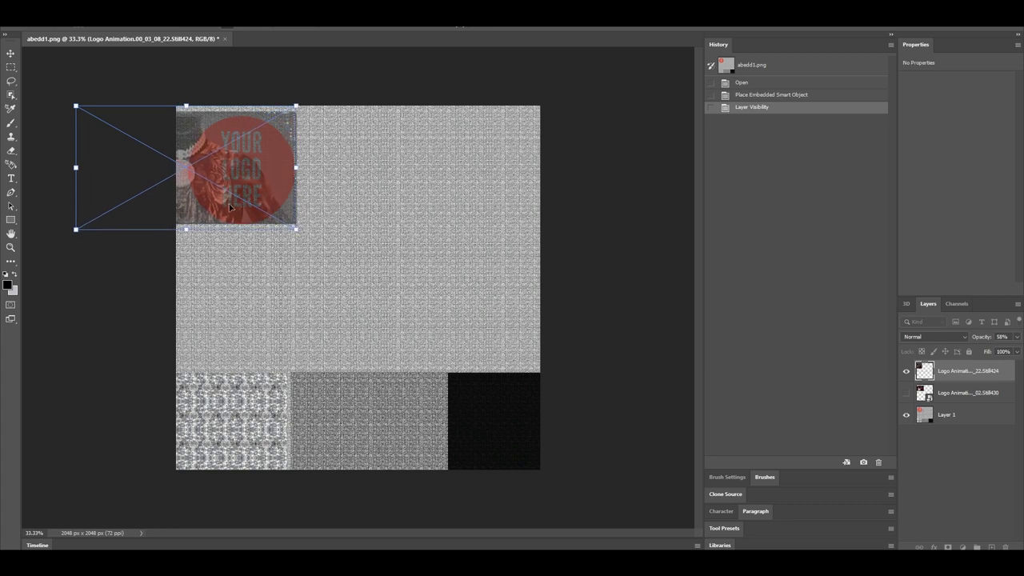
{"action": "mouse_move", "coordinate": [232, 206]}
{"action": "left_mouse_down"}
{"action": "mouse_move", "coordinate": [289, 210]}
{"action": "mouse_move", "coordinate": [276, 200]}
{"action": "left_mouse_up"}
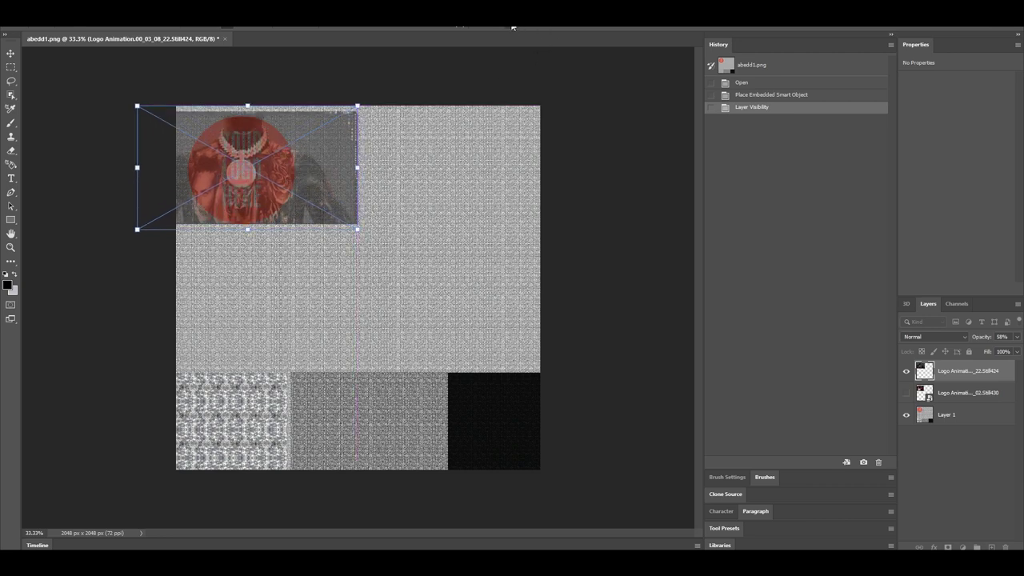
{"action": "key", "text": "Return"}
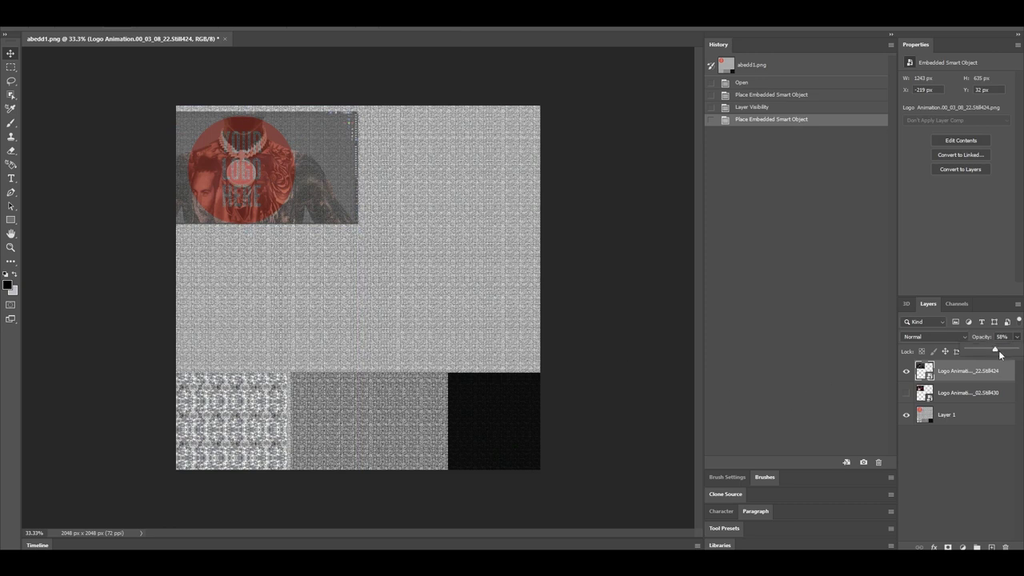
Step: Set both photo layers to 100% opacity, hiding the first photo and showing the red-car one
{"action": "left_click_drag", "start_coordinate": [998, 351], "coordinate": [1016, 350]}
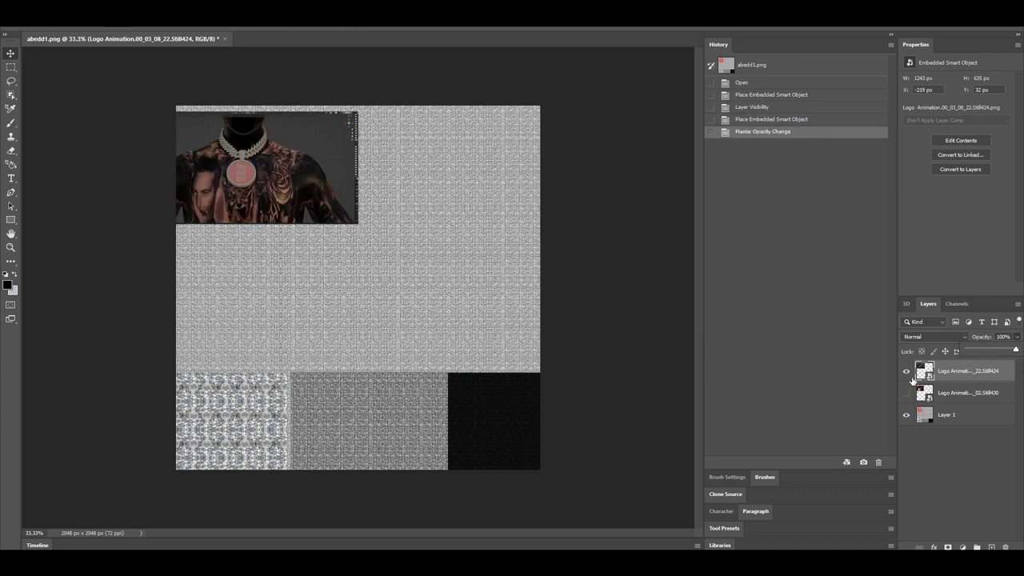
{"action": "left_click", "coordinate": [961, 394]}
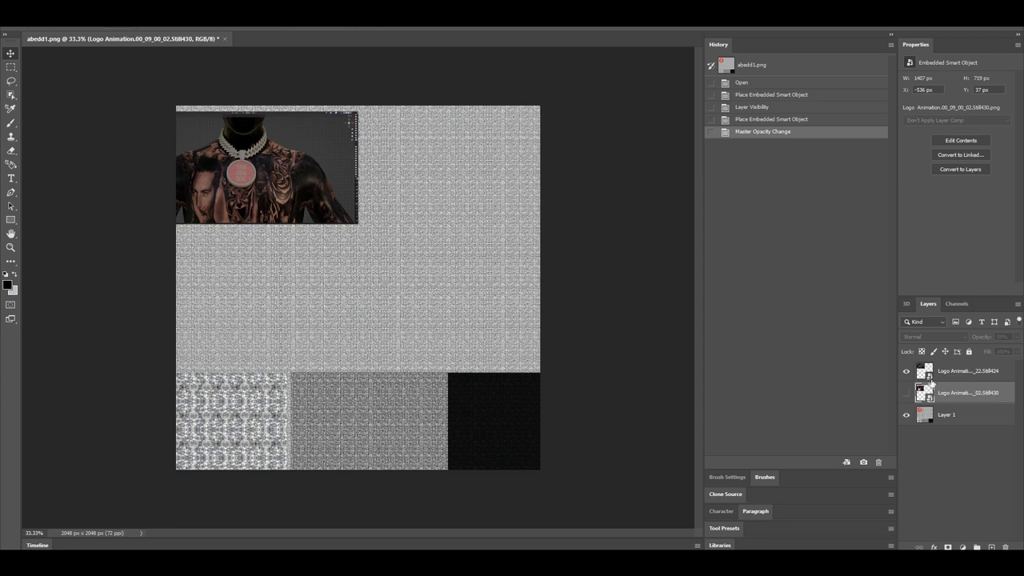
{"action": "left_click", "coordinate": [907, 393]}
{"action": "left_click", "coordinate": [907, 371]}
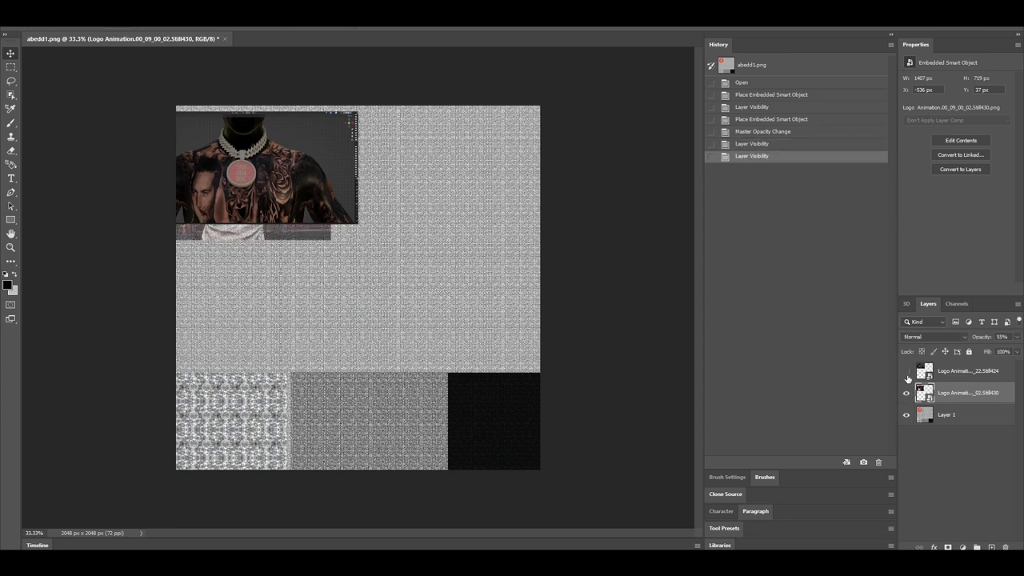
{"action": "left_click", "coordinate": [1016, 338]}
{"action": "left_click_drag", "start_coordinate": [998, 352], "coordinate": [1016, 349]}
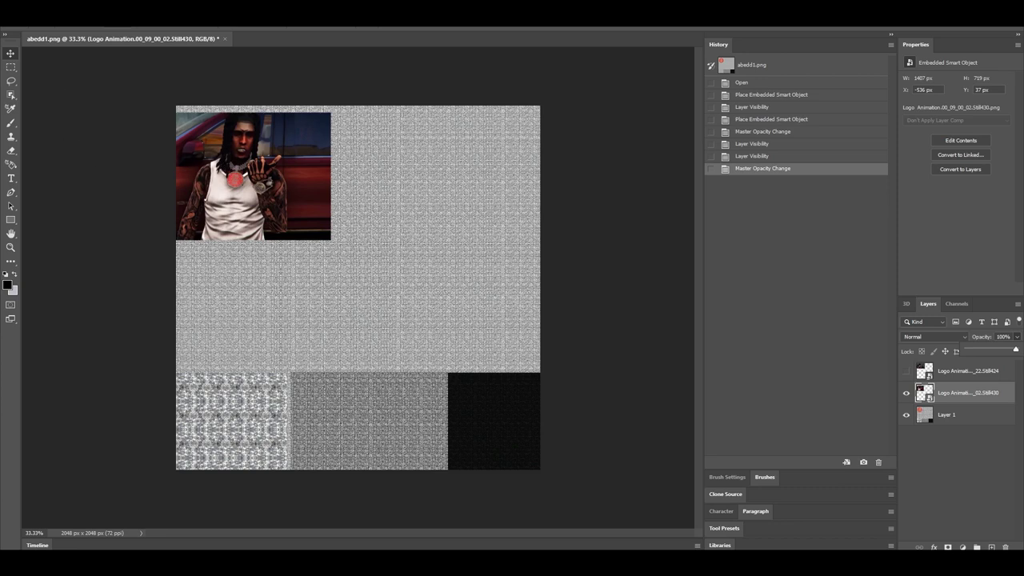
{"action": "key", "text": "alt+f"}
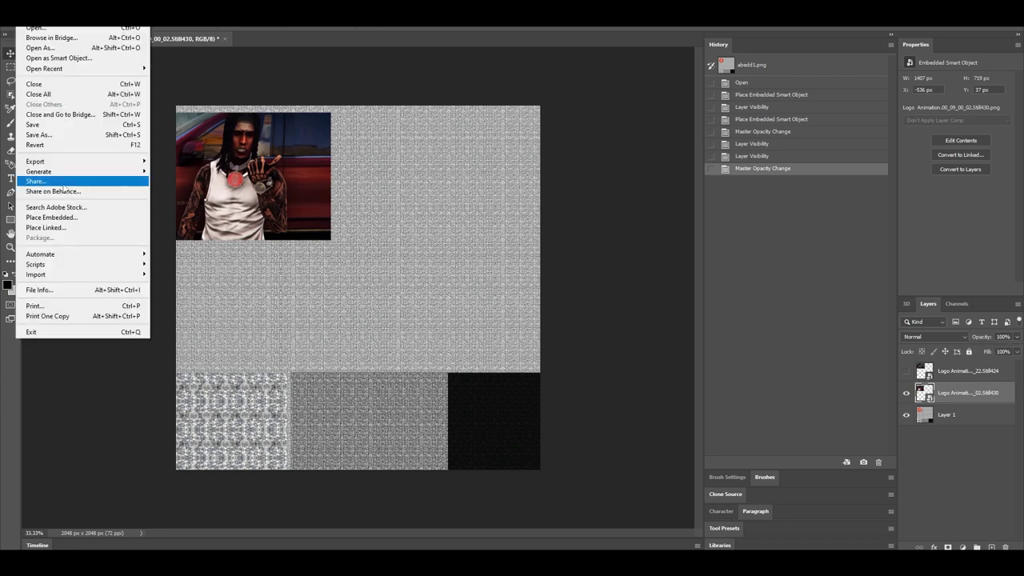
Step: Quick Export the car-photo version as PNG under an edited texture file name
{"action": "mouse_move", "coordinate": [36, 161]}
{"action": "left_click", "coordinate": [176, 170]}
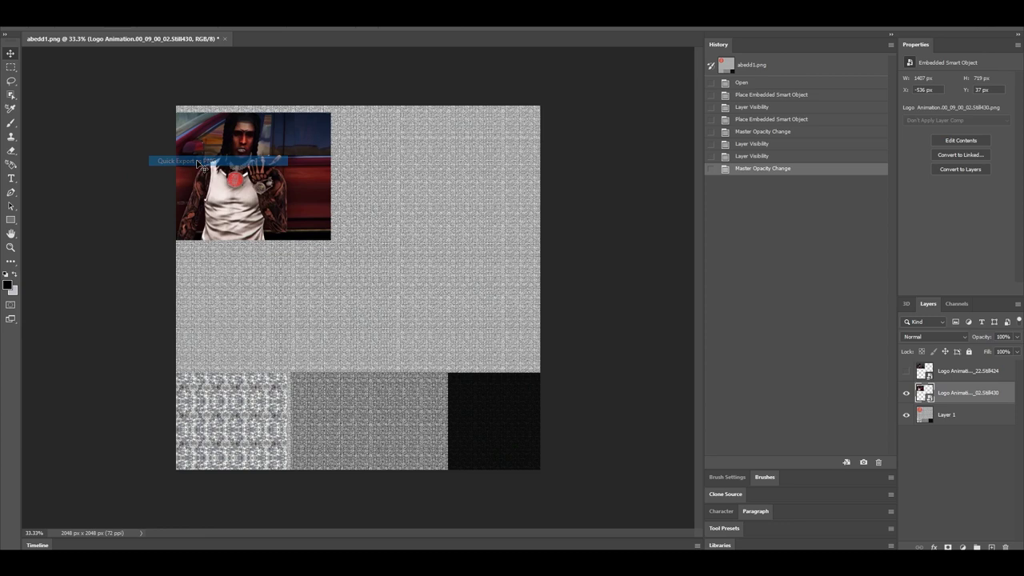
{"action": "left_click", "coordinate": [695, 147]}
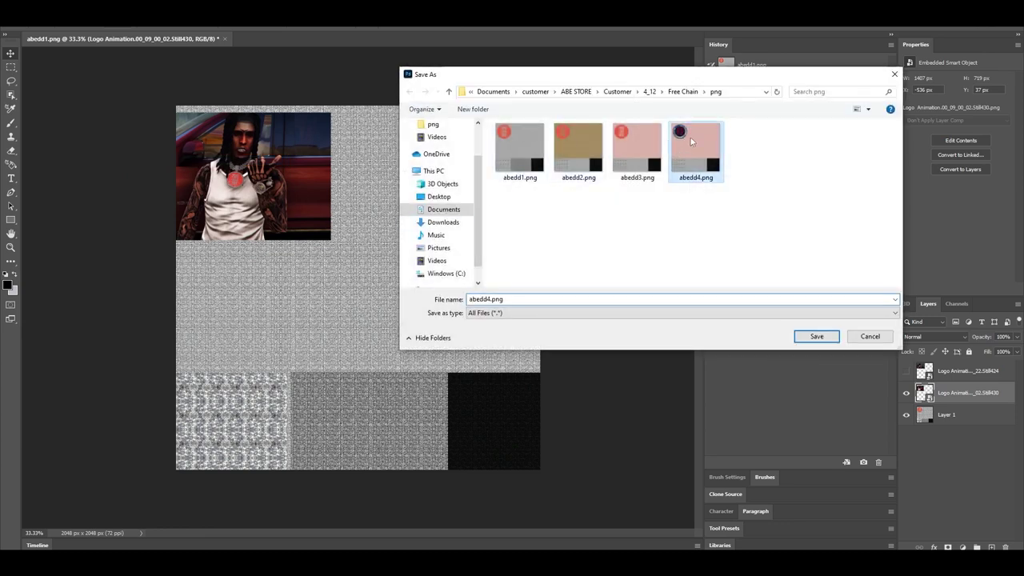
{"action": "double_click", "coordinate": [486, 299]}
{"action": "left_click", "coordinate": [490, 299]}
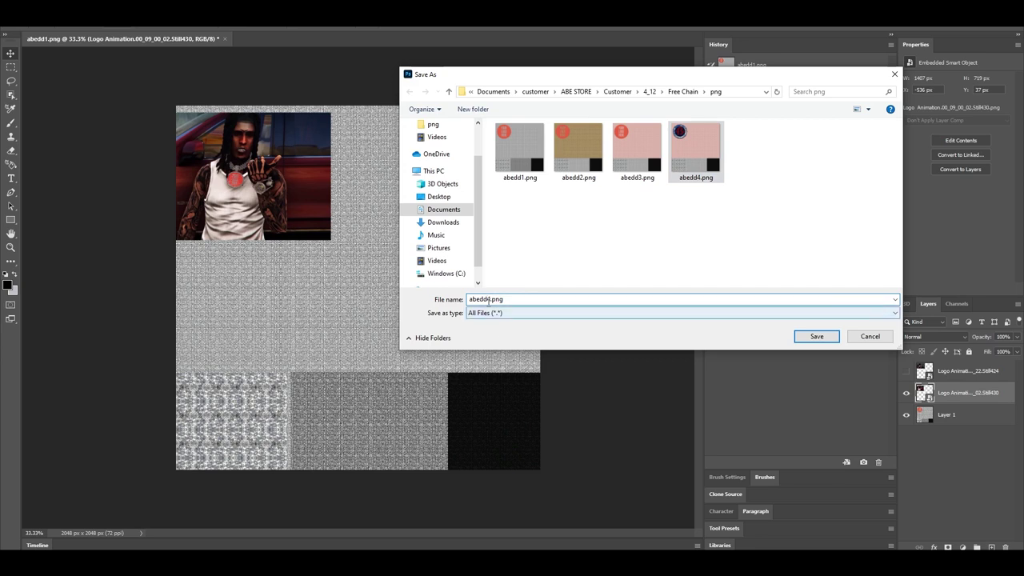
{"action": "left_click", "coordinate": [489, 299]}
{"action": "key", "text": "BackSpace"}
{"action": "type", "text": "5"}
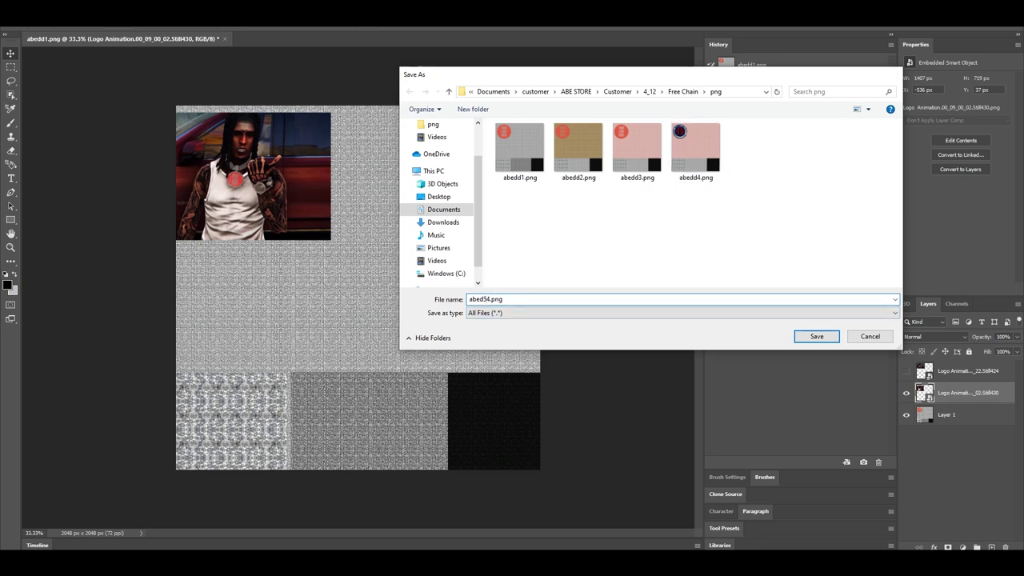
{"action": "key", "text": "Return"}
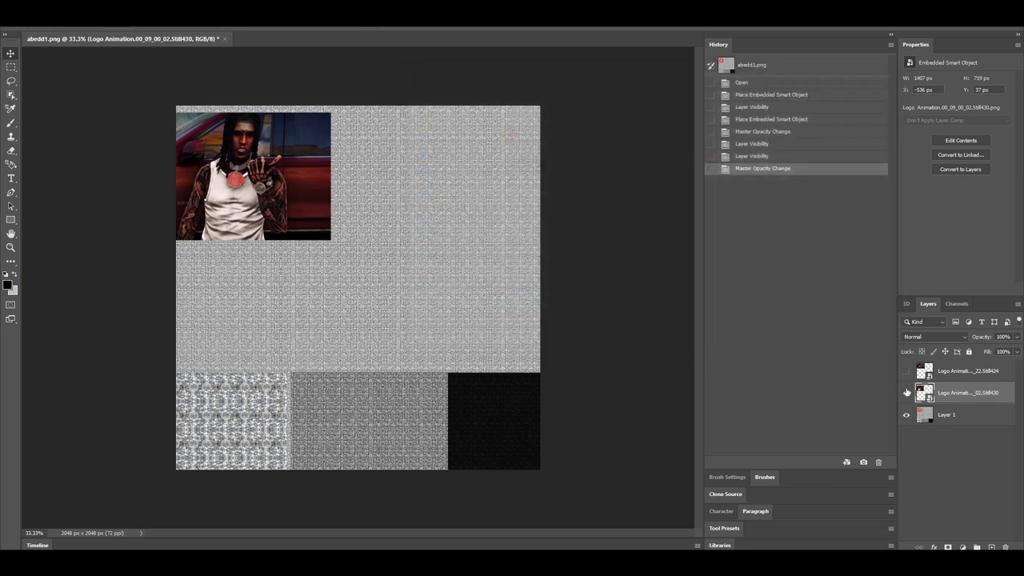
Step: Switch to the tattooed-body photo, Quick Export it as PNG, and check the logo circle
{"action": "left_click", "coordinate": [907, 394]}
{"action": "left_click", "coordinate": [907, 371]}
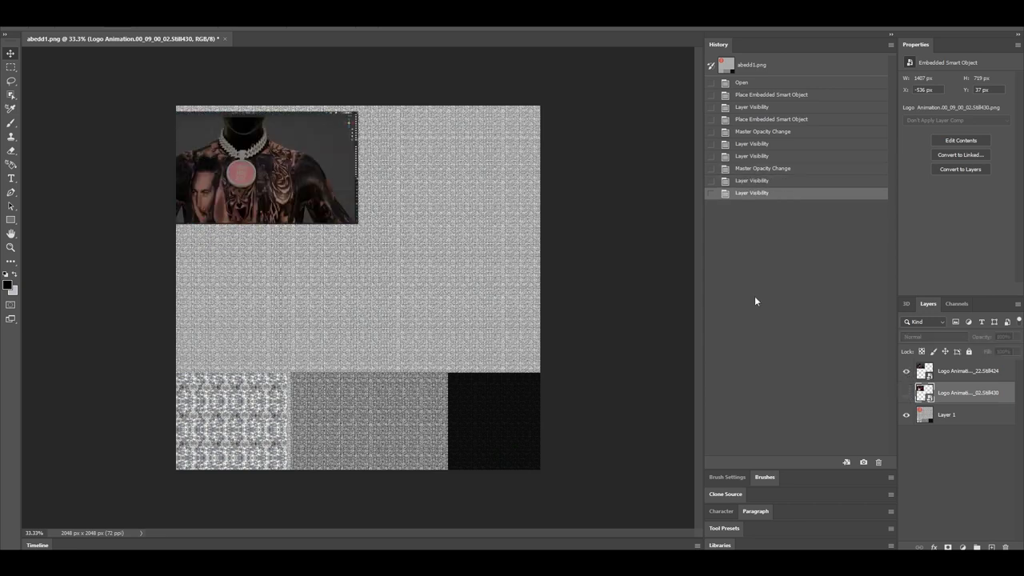
{"action": "left_click", "coordinate": [36, 31]}
{"action": "mouse_move", "coordinate": [35, 160]}
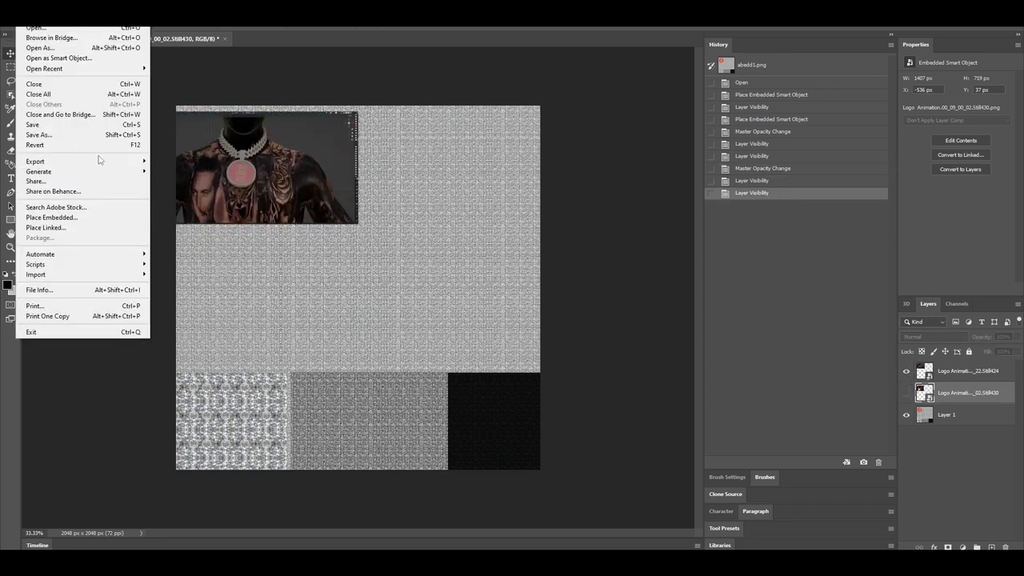
{"action": "left_click", "coordinate": [192, 161]}
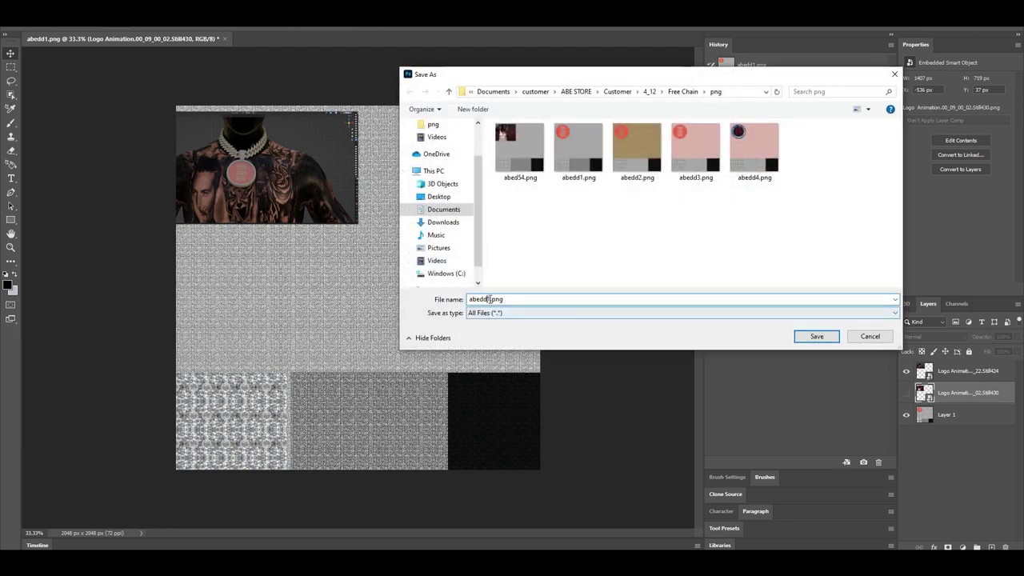
{"action": "left_click_drag", "start_coordinate": [489, 299], "coordinate": [486, 300]}
{"action": "key", "text": "Return"}
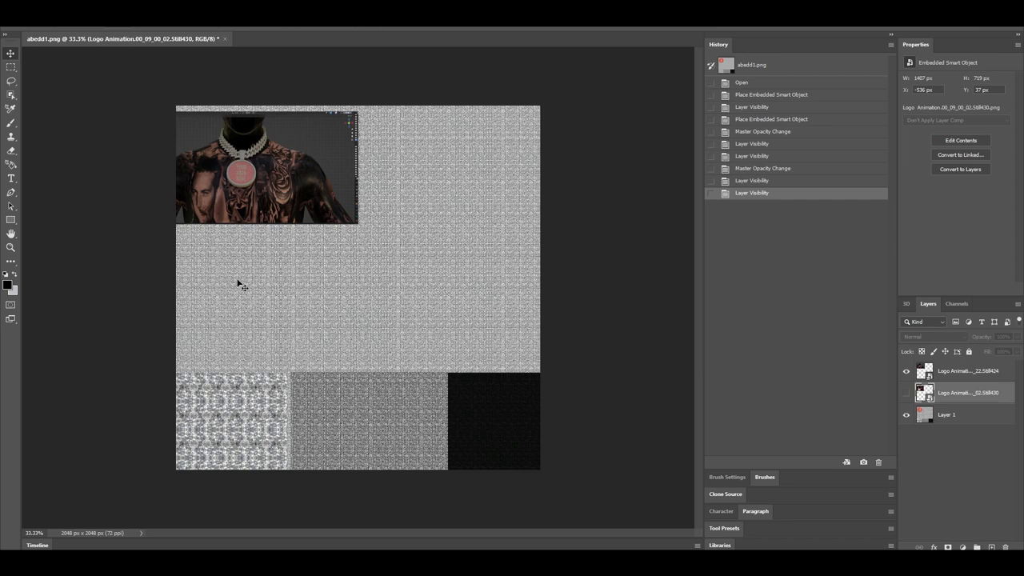
{"action": "left_click", "coordinate": [906, 372]}
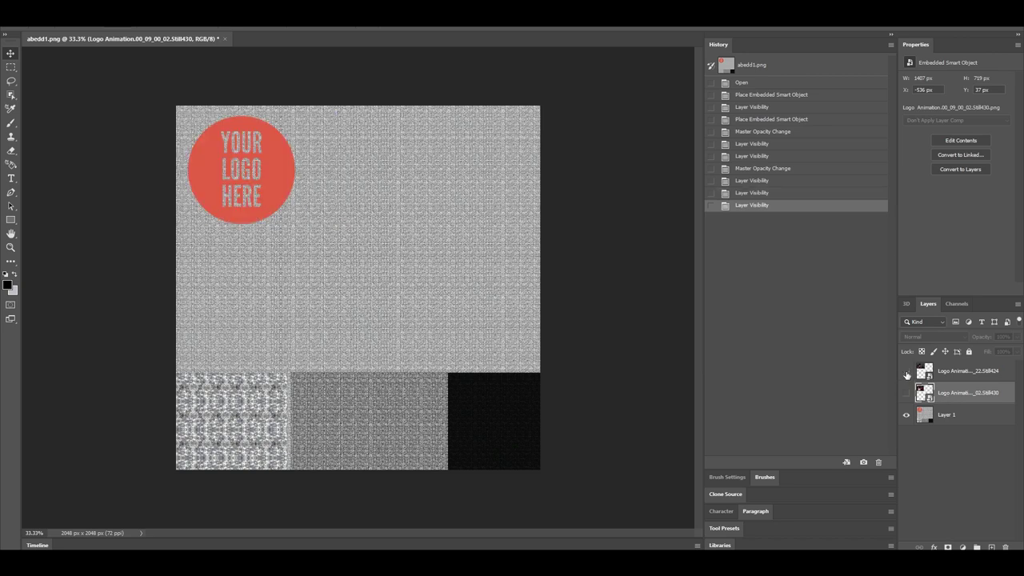
{"action": "left_click", "coordinate": [906, 372]}
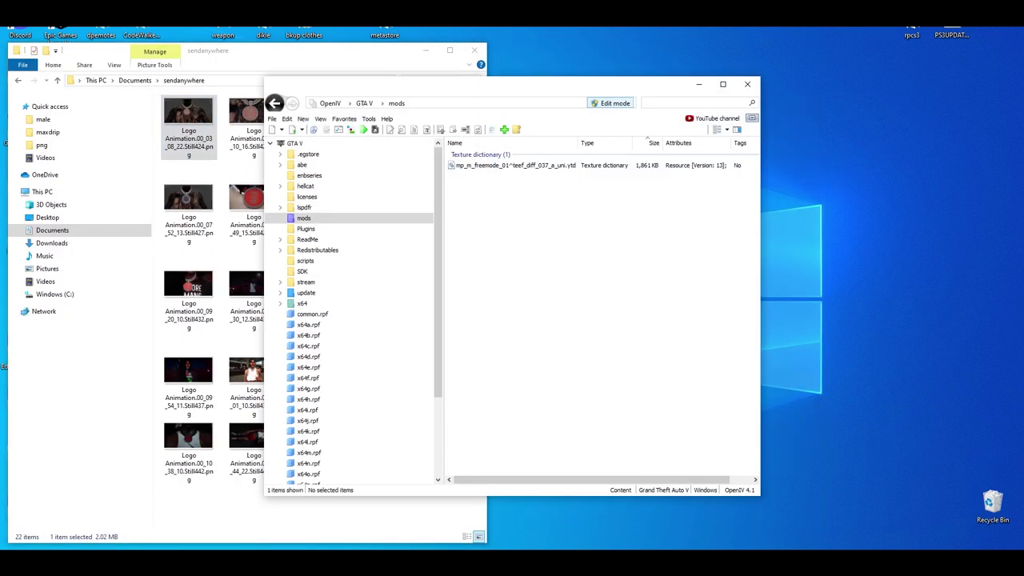
Step: Drag teef_diff_037 a, b and c from [clothes] > ABEMalePackV1 > stream > teef into OpenIV mods
{"action": "left_click_drag", "start_coordinate": [493, 90], "coordinate": [716, 58]}
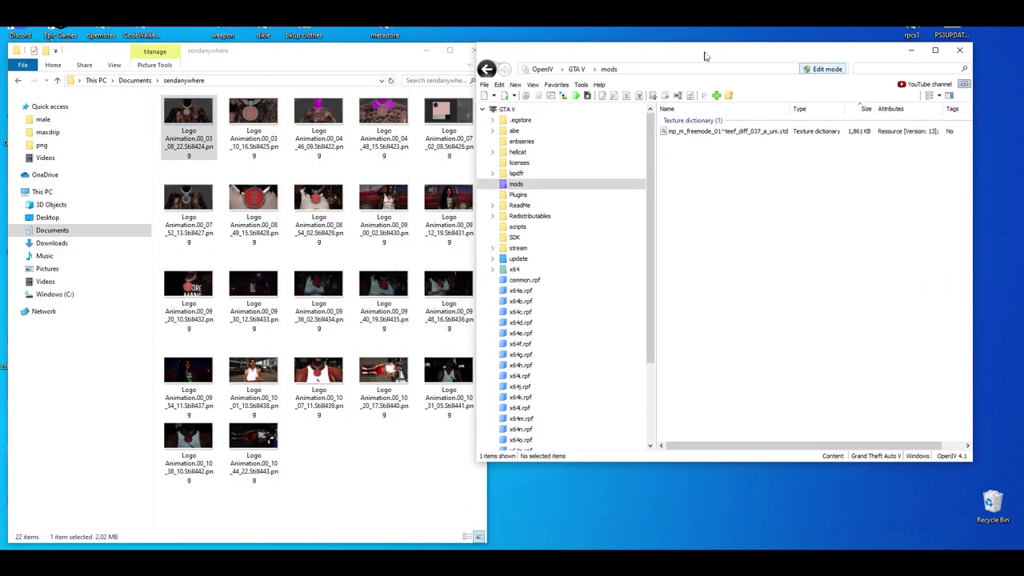
{"action": "left_click", "coordinate": [700, 136]}
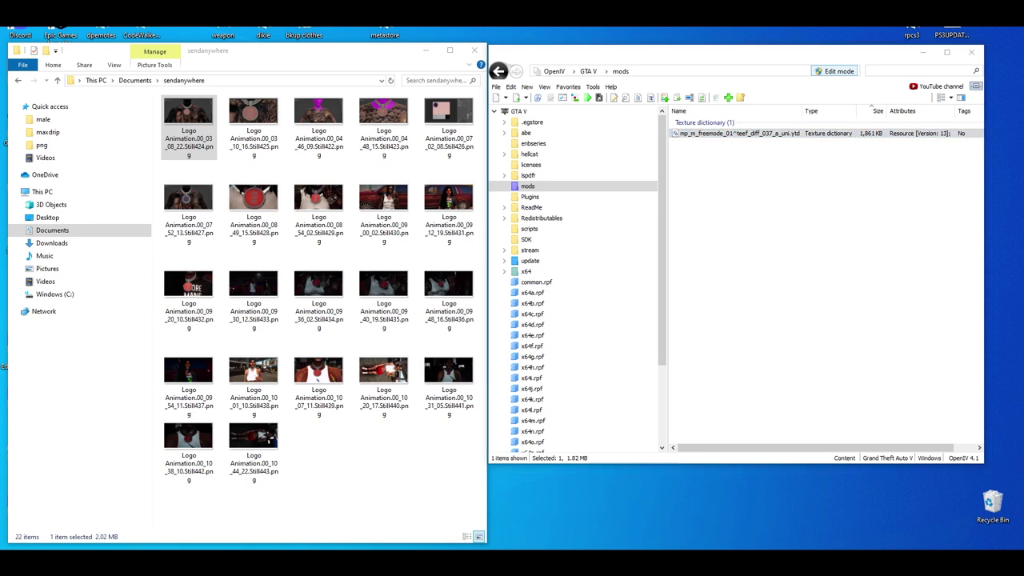
{"action": "left_click_drag", "start_coordinate": [48, 136], "coordinate": [360, 140]}
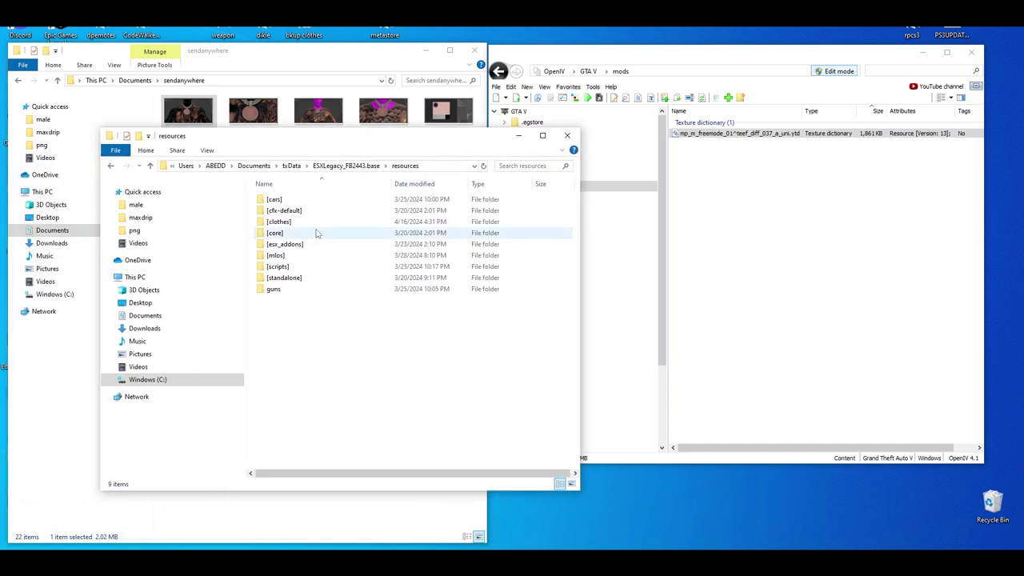
{"action": "double_click", "coordinate": [280, 222]}
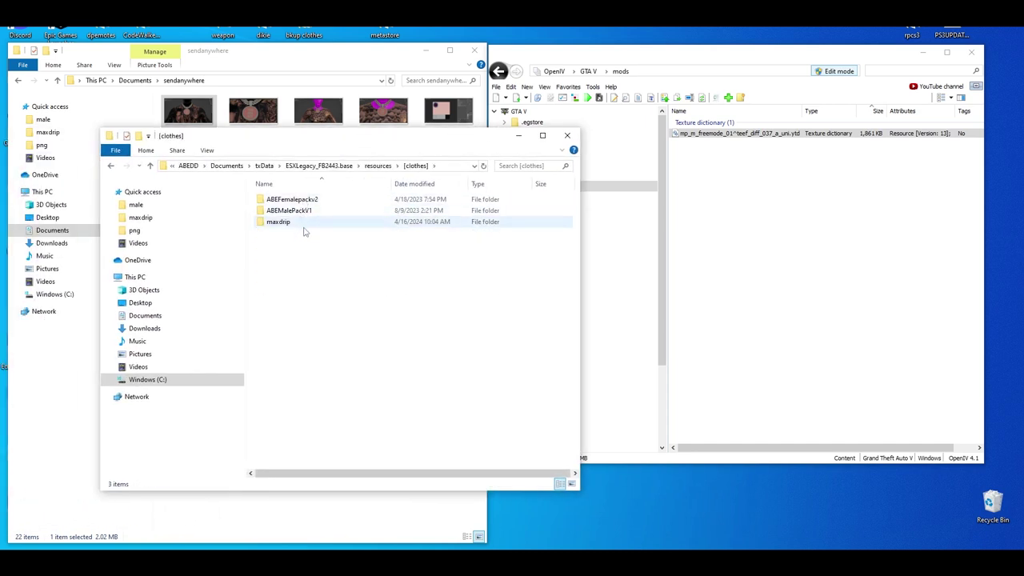
{"action": "double_click", "coordinate": [290, 211]}
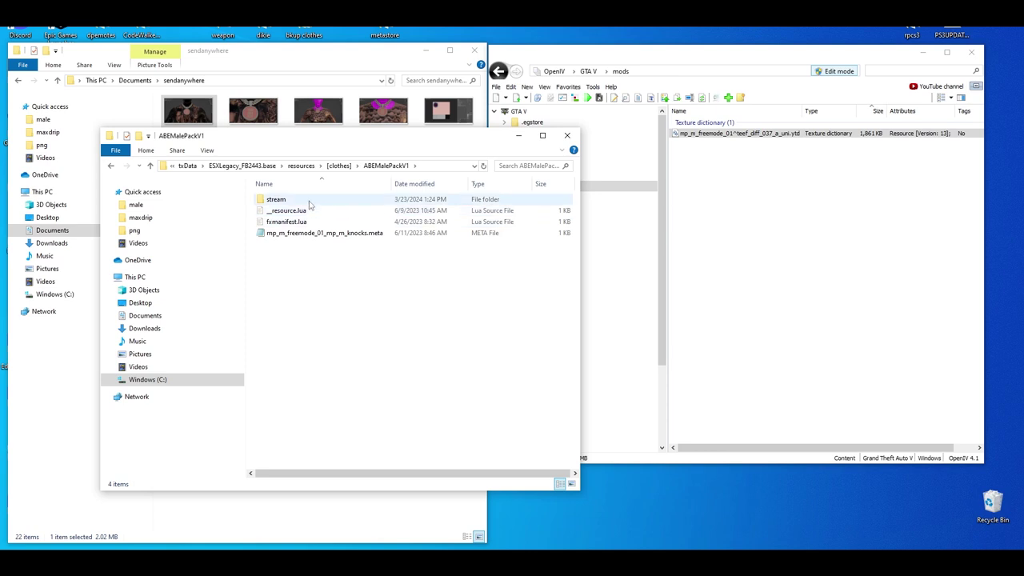
{"action": "double_click", "coordinate": [276, 199]}
{"action": "double_click", "coordinate": [276, 383]}
{"action": "scroll", "coordinate": [328, 256], "scroll_direction": "down", "scroll_amount": 3}
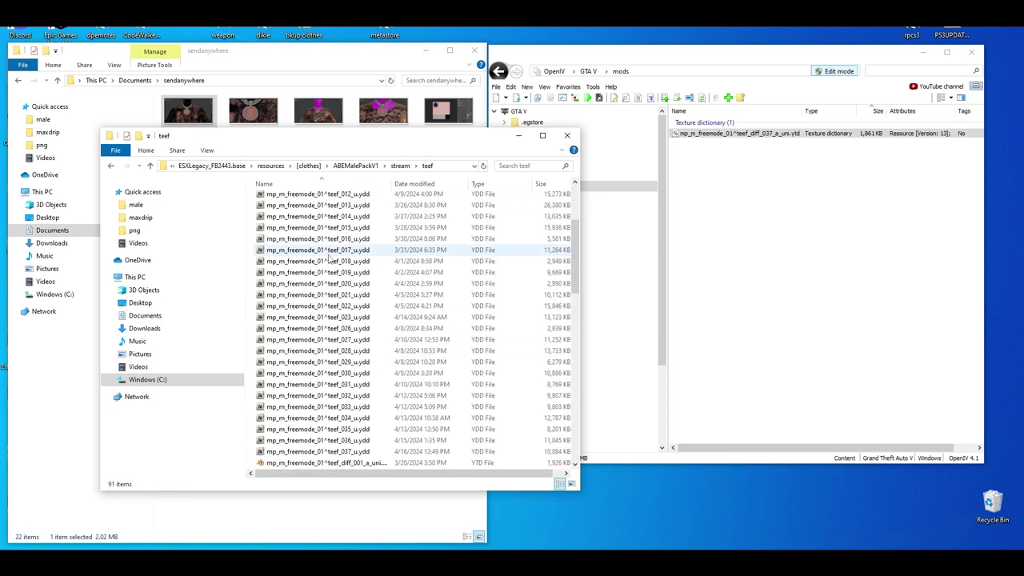
{"action": "scroll", "coordinate": [328, 258], "scroll_direction": "down", "scroll_amount": 3}
{"action": "scroll", "coordinate": [328, 272], "scroll_direction": "down", "scroll_amount": 3}
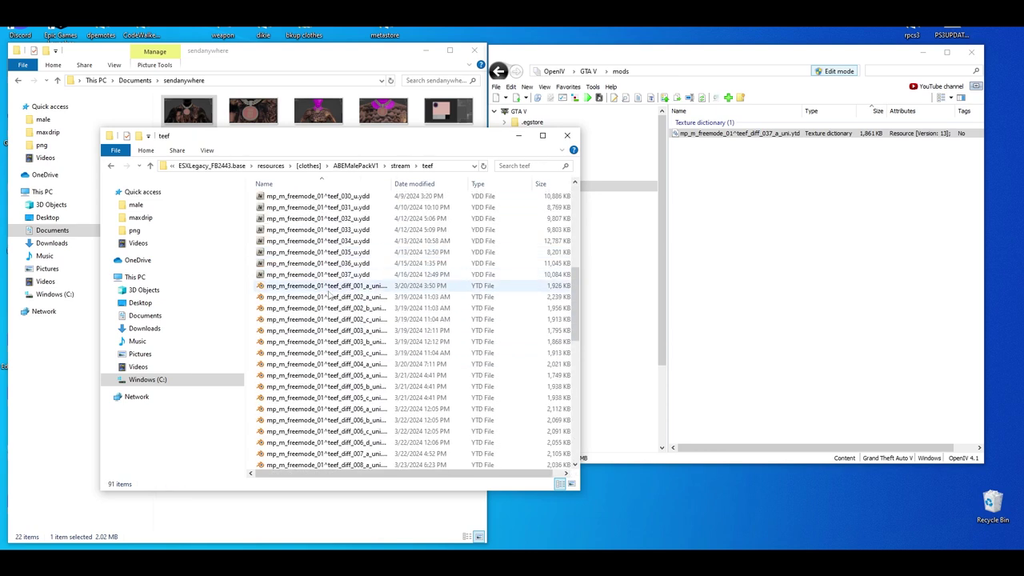
{"action": "scroll", "coordinate": [328, 293], "scroll_direction": "down", "scroll_amount": 10}
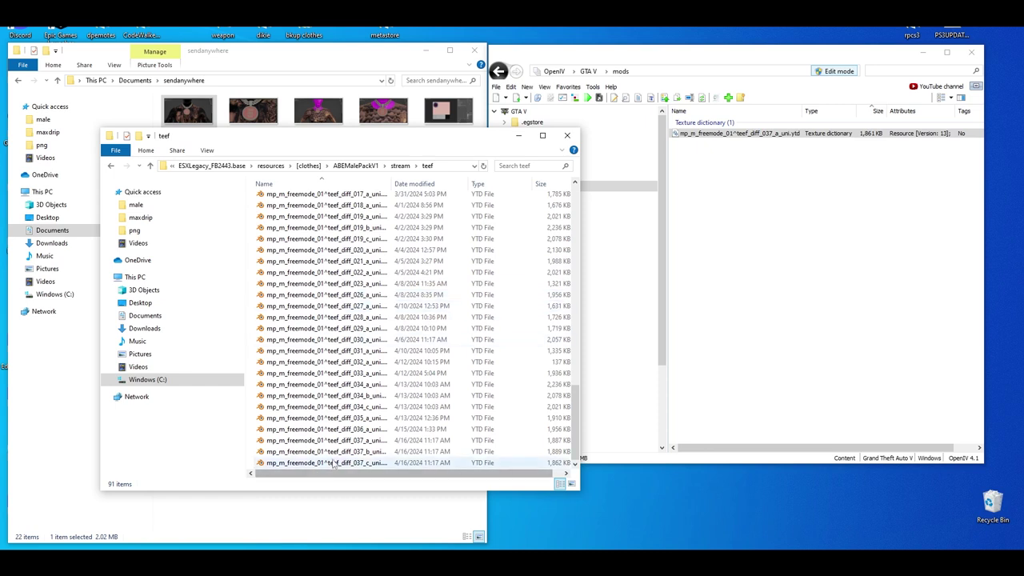
{"action": "mouse_move", "coordinate": [250, 437]}
{"action": "left_mouse_down"}
{"action": "mouse_move", "coordinate": [289, 467]}
{"action": "mouse_move", "coordinate": [768, 240]}
{"action": "left_mouse_up"}
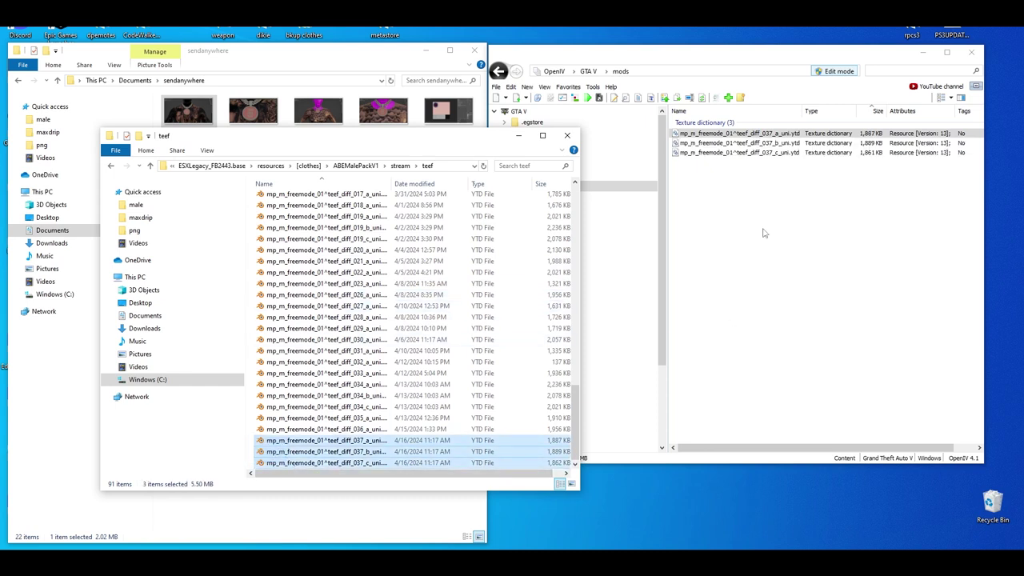
{"action": "left_click", "coordinate": [720, 56]}
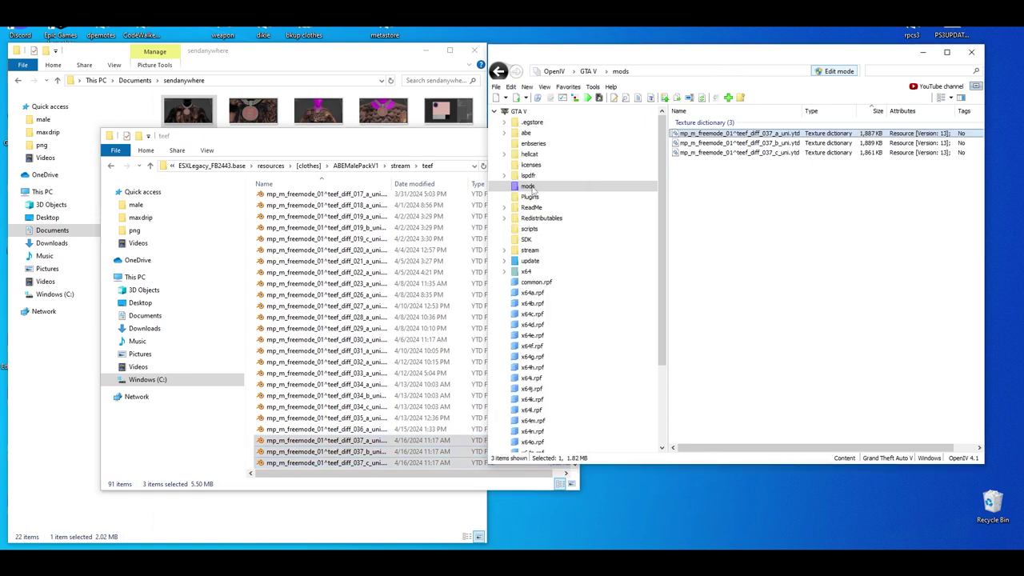
{"action": "left_click", "coordinate": [838, 71]}
{"action": "left_click", "coordinate": [838, 71]}
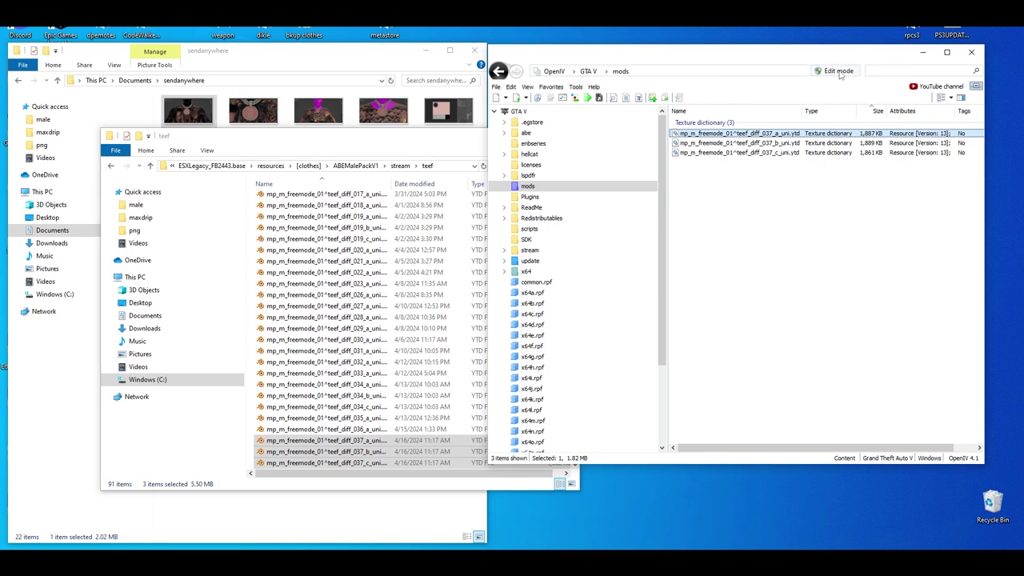
{"action": "left_click", "coordinate": [841, 76]}
{"action": "left_click", "coordinate": [547, 318]}
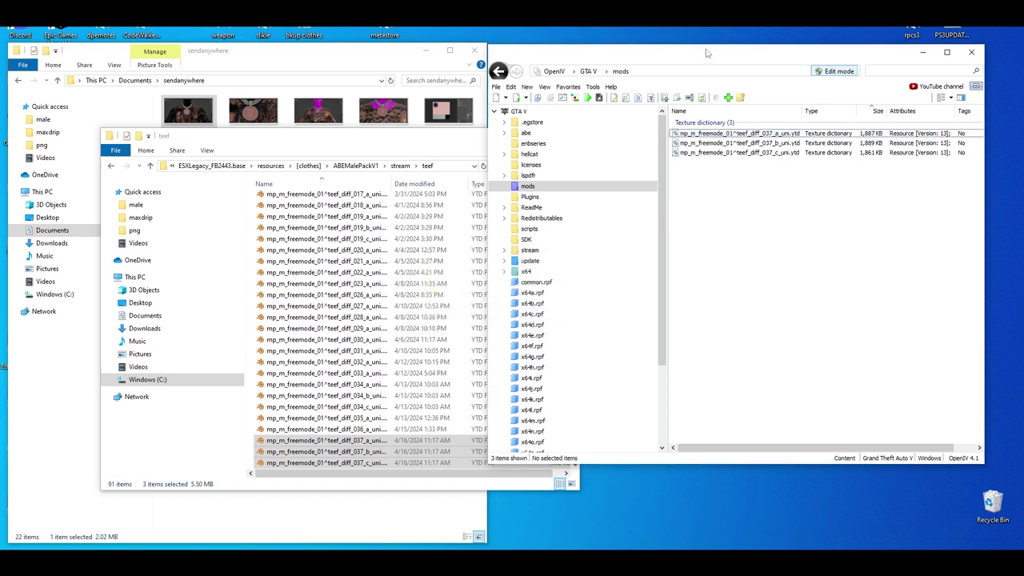
{"action": "left_click_drag", "start_coordinate": [706, 53], "coordinate": [560, 122]}
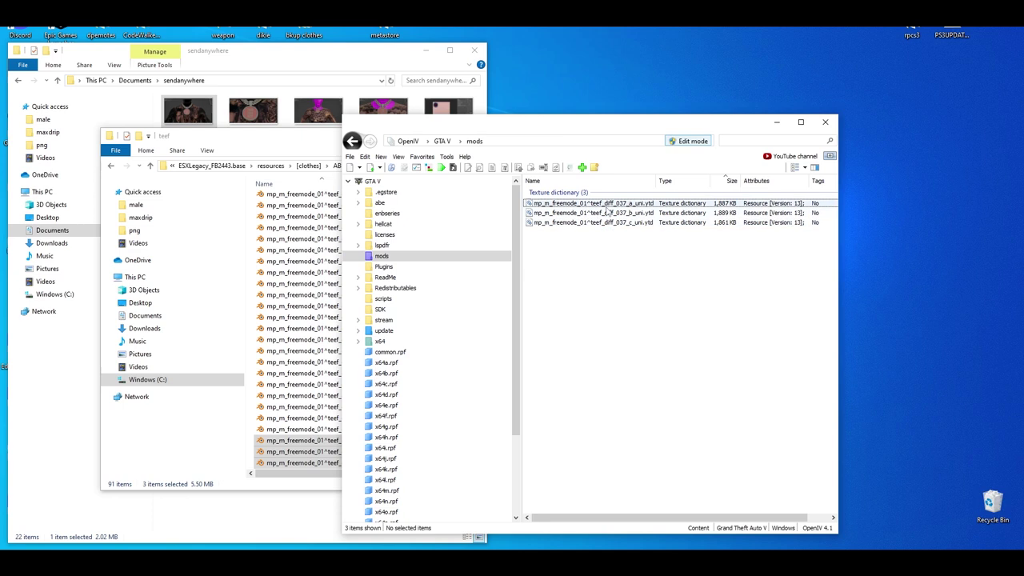
Step: Preview the teef_diff_037 a, b and c_uni textures, then reopen a_uni in the Texture editor
{"action": "double_click", "coordinate": [606, 202]}
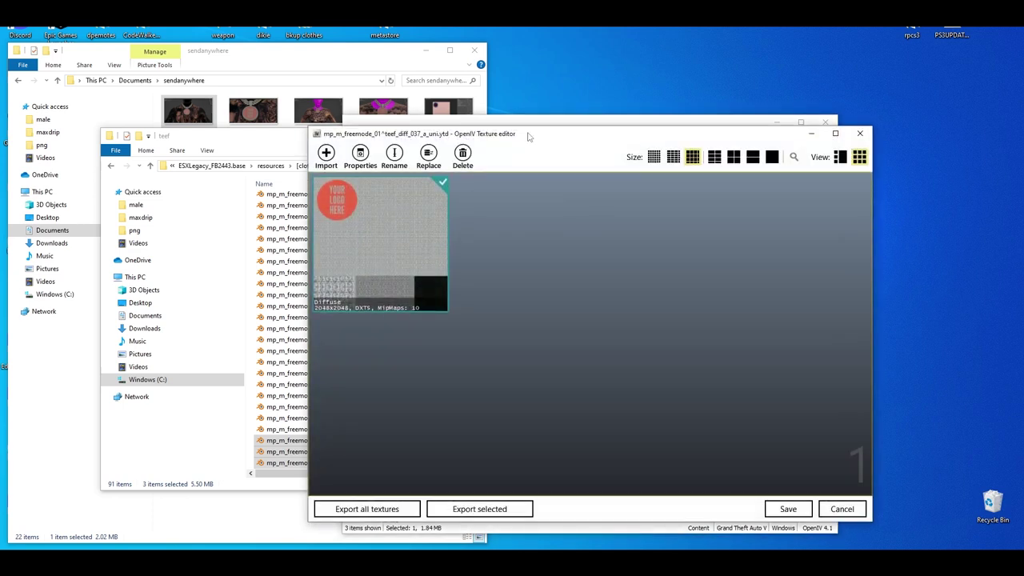
{"action": "left_click_drag", "start_coordinate": [528, 136], "coordinate": [504, 129]}
{"action": "left_click", "coordinate": [772, 121]}
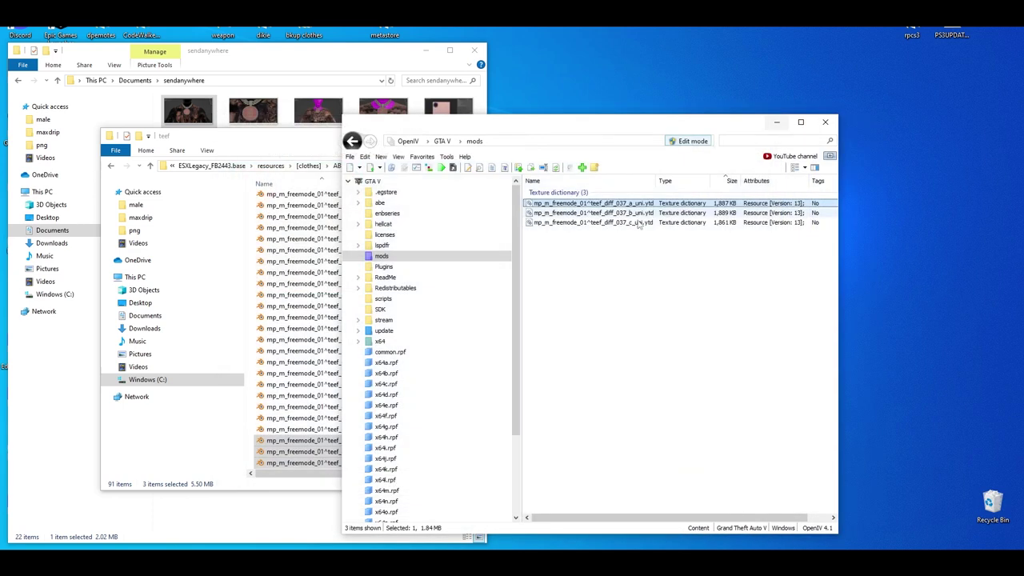
{"action": "double_click", "coordinate": [592, 213]}
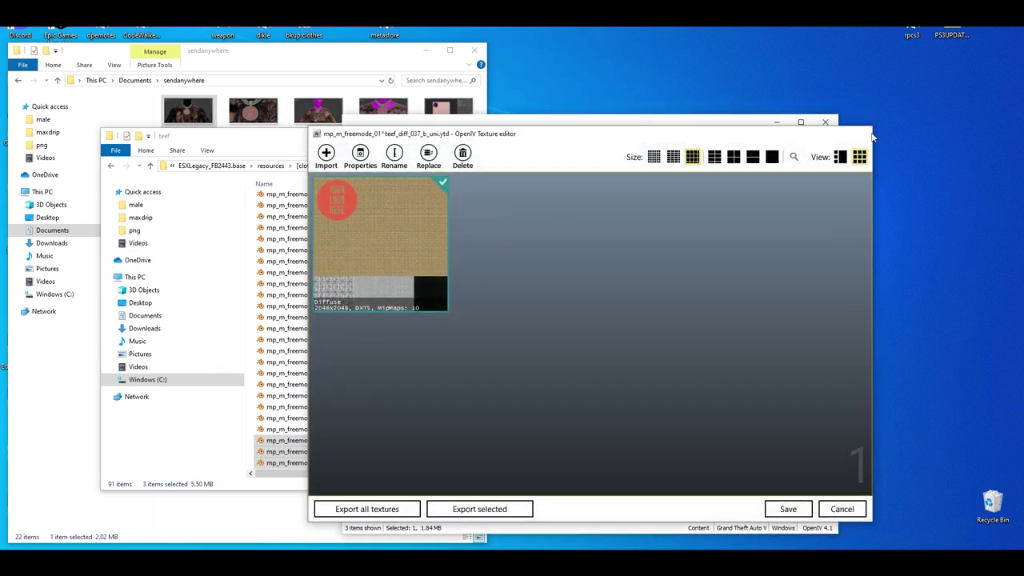
{"action": "left_click", "coordinate": [825, 122]}
{"action": "double_click", "coordinate": [617, 224]}
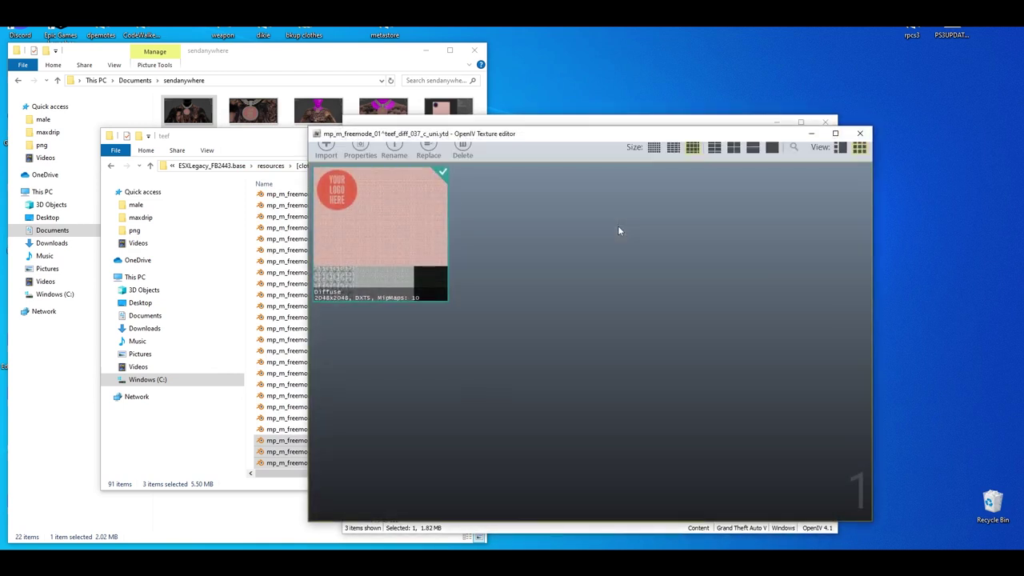
{"action": "left_click_drag", "start_coordinate": [616, 137], "coordinate": [393, 121]}
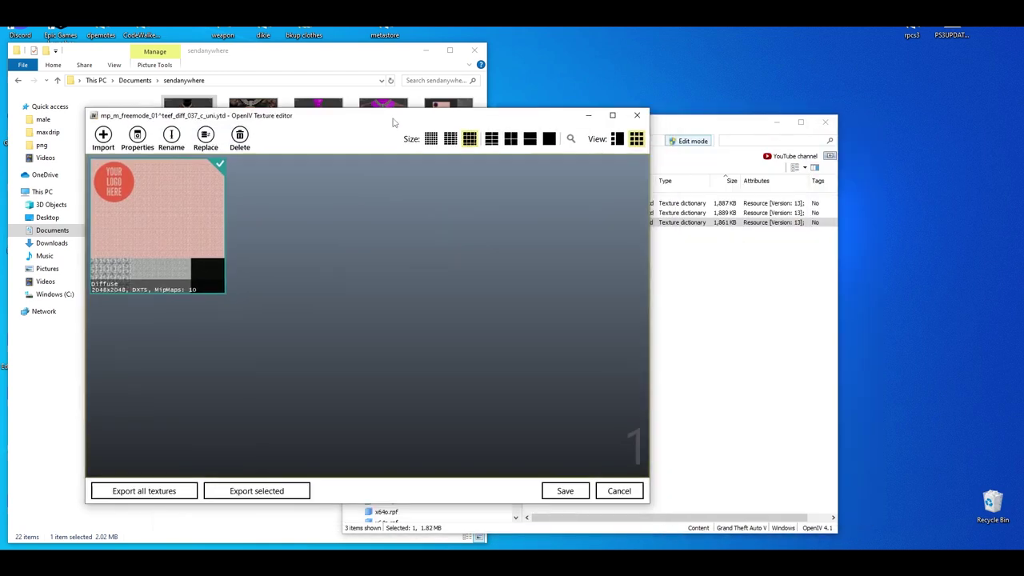
{"action": "left_click", "coordinate": [636, 116]}
{"action": "double_click", "coordinate": [581, 203]}
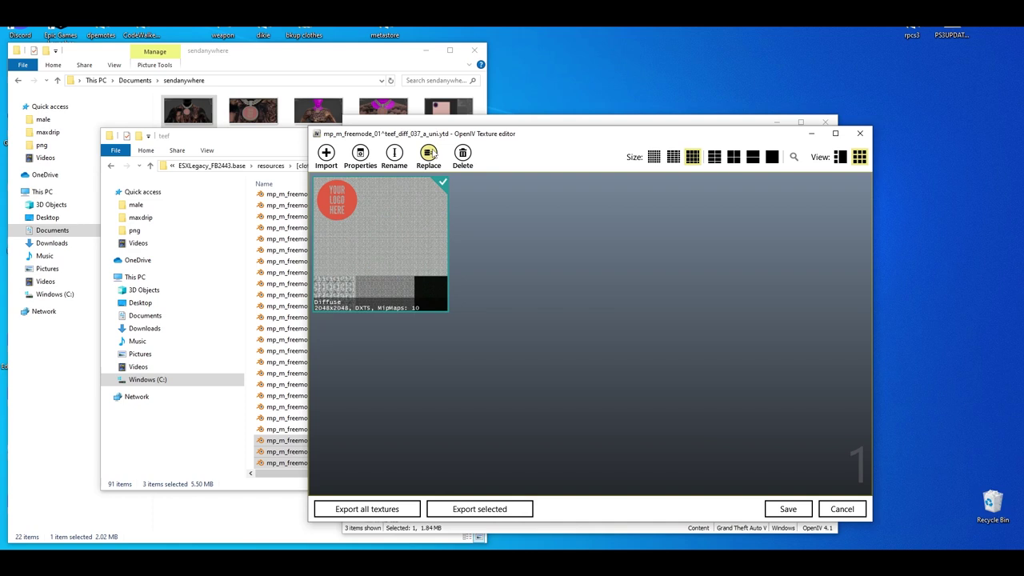
Step: Replace the a_uni diffuse texture with abed54.png and save
{"action": "left_click", "coordinate": [432, 154]}
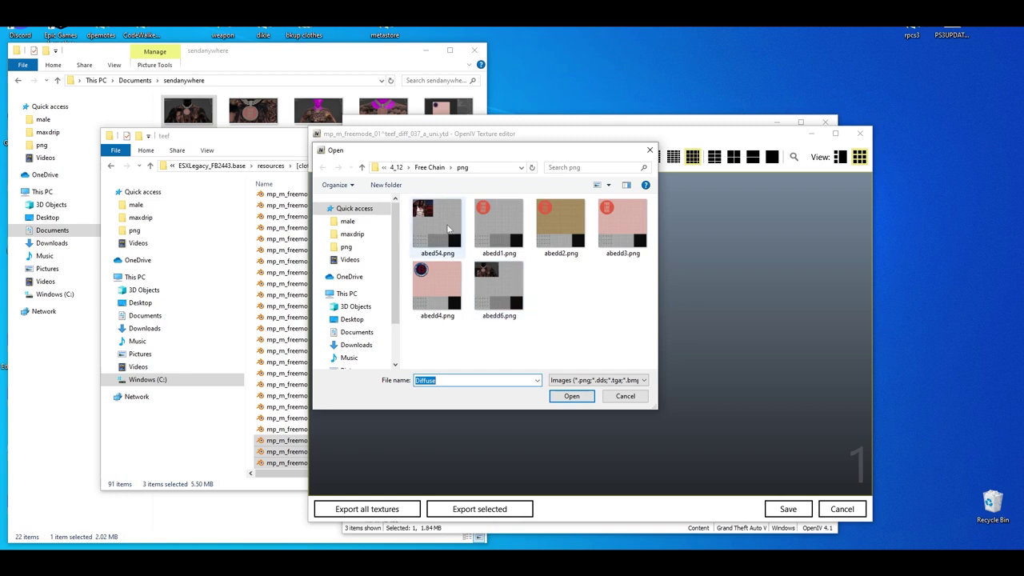
{"action": "left_click", "coordinate": [431, 222]}
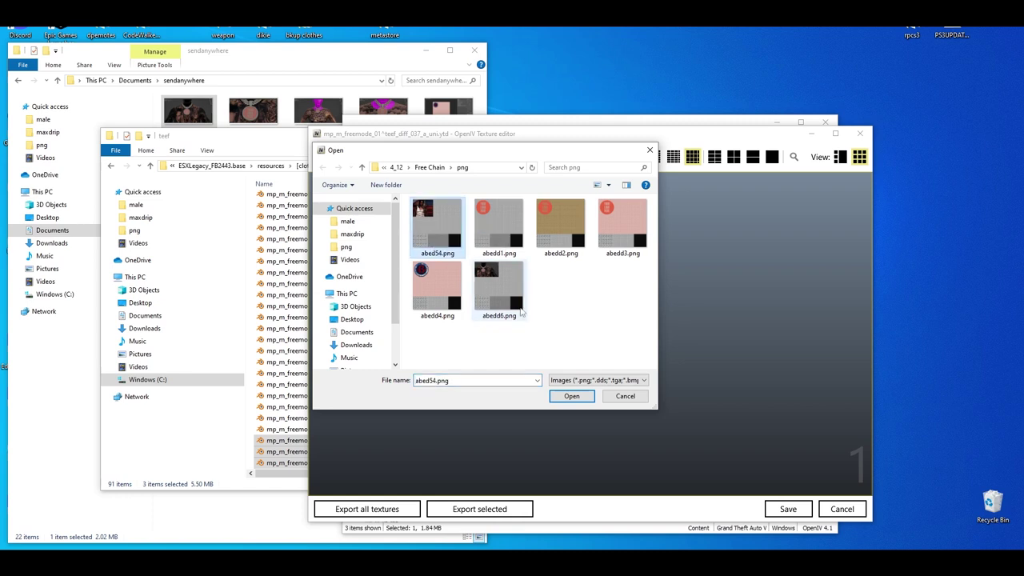
{"action": "left_click", "coordinate": [573, 396]}
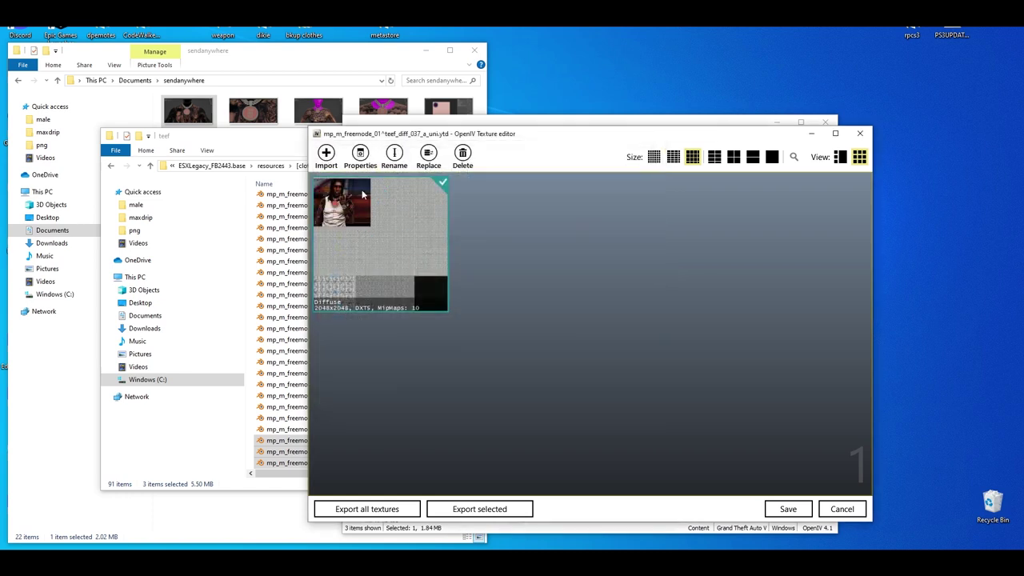
{"action": "left_click", "coordinate": [788, 509]}
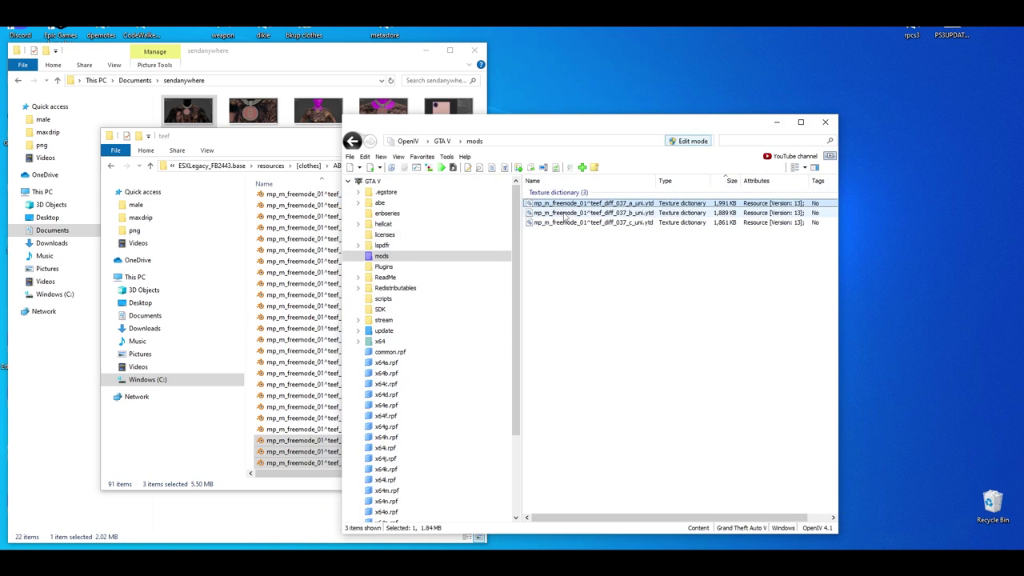
Step: Replace the b_uni diffuse texture with abedd4.png and save
{"action": "double_click", "coordinate": [563, 213]}
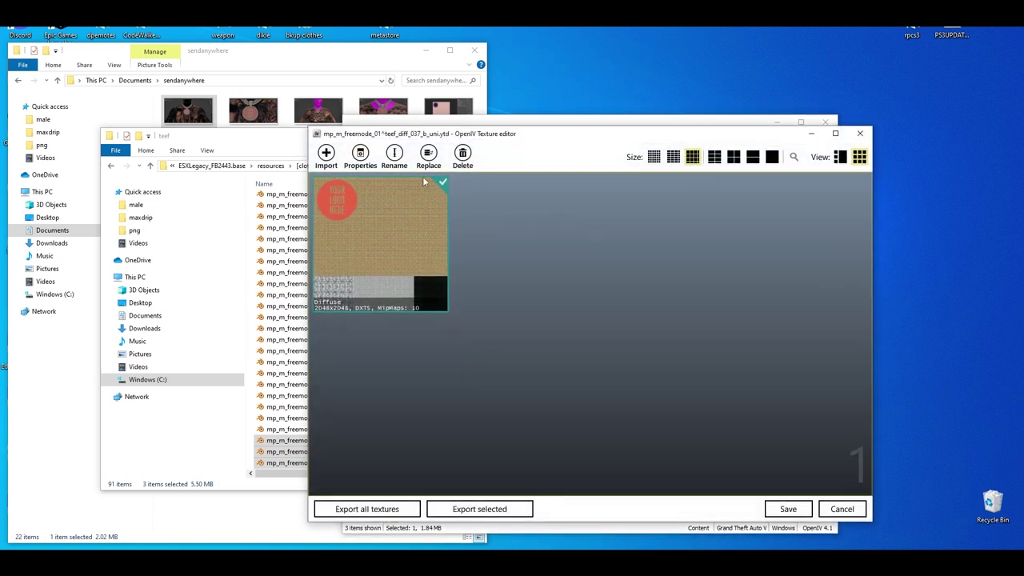
{"action": "left_click", "coordinate": [427, 156]}
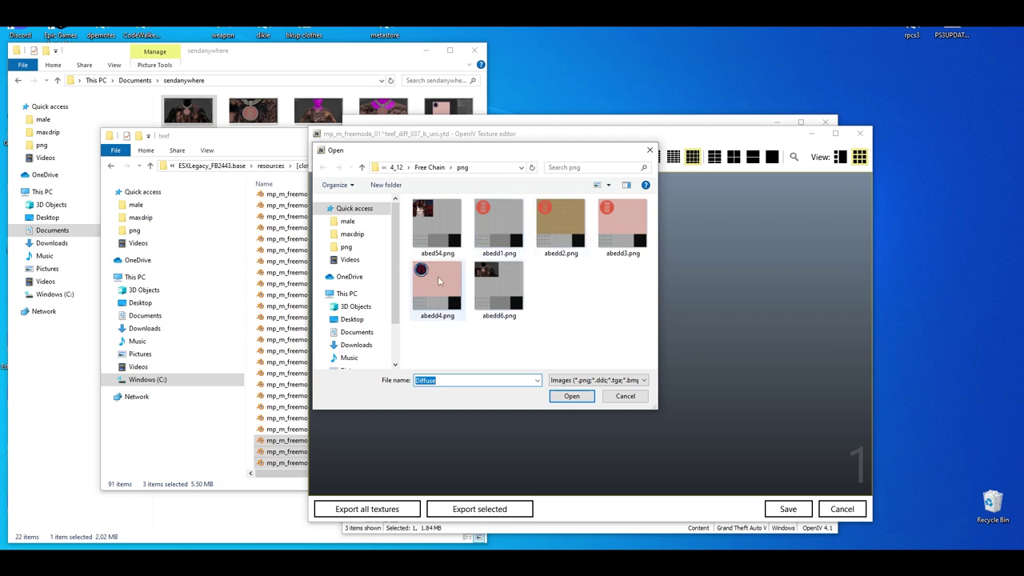
{"action": "left_click", "coordinate": [437, 286]}
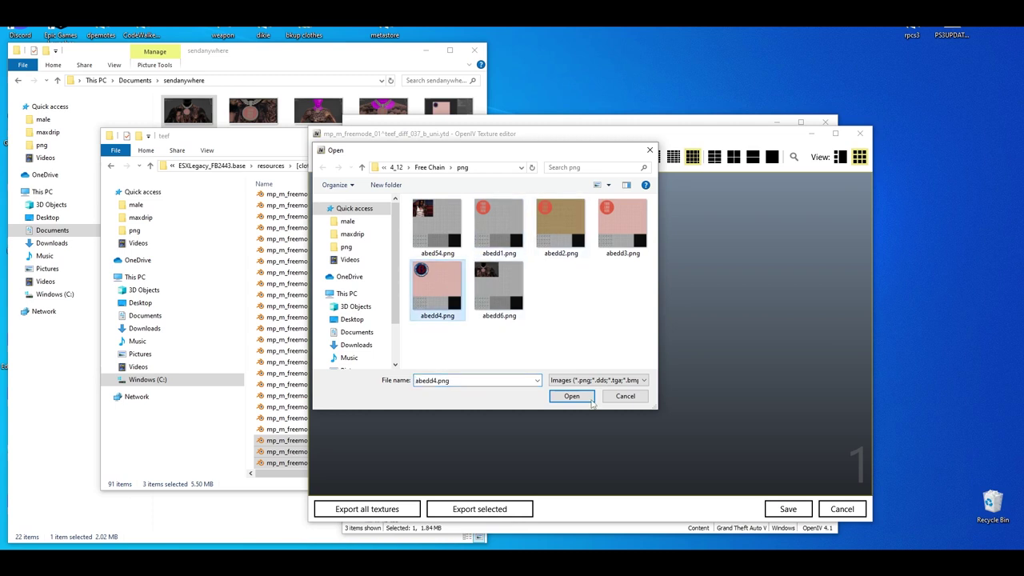
{"action": "left_click", "coordinate": [571, 396]}
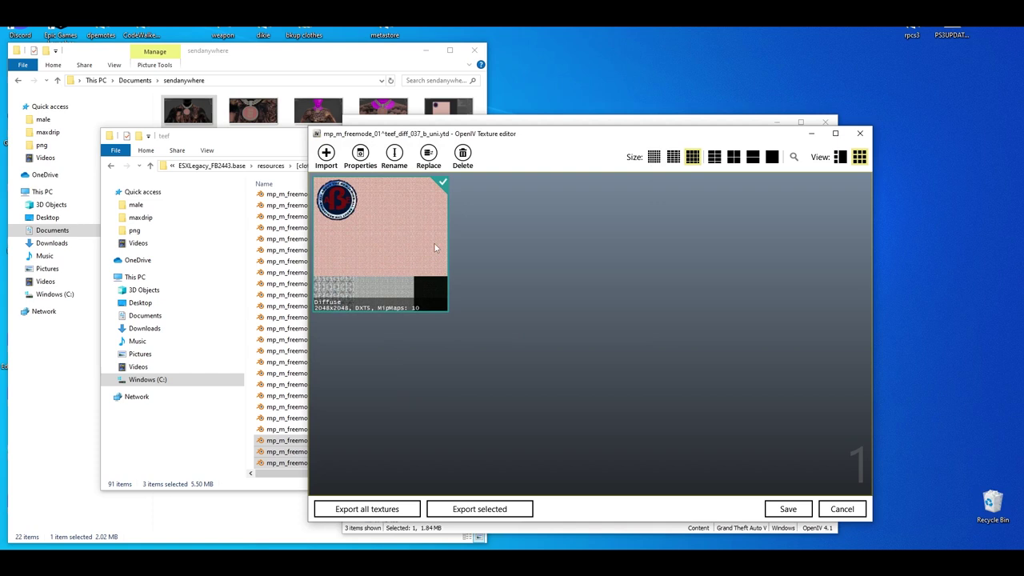
{"action": "left_click", "coordinate": [788, 509]}
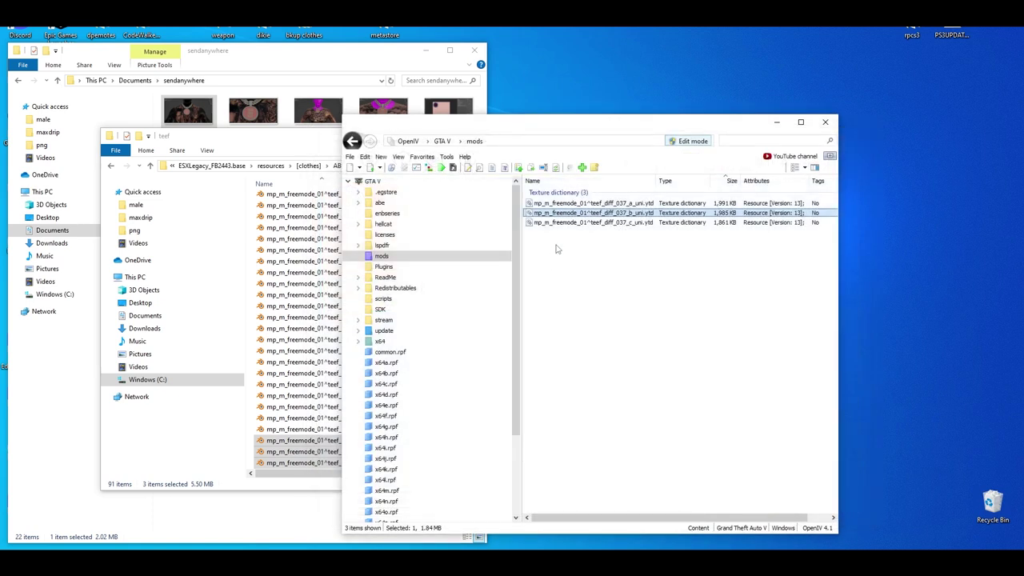
Step: Replace the c_uni diffuse texture with abedd6.png and save
{"action": "left_click", "coordinate": [561, 223]}
{"action": "double_click", "coordinate": [560, 223]}
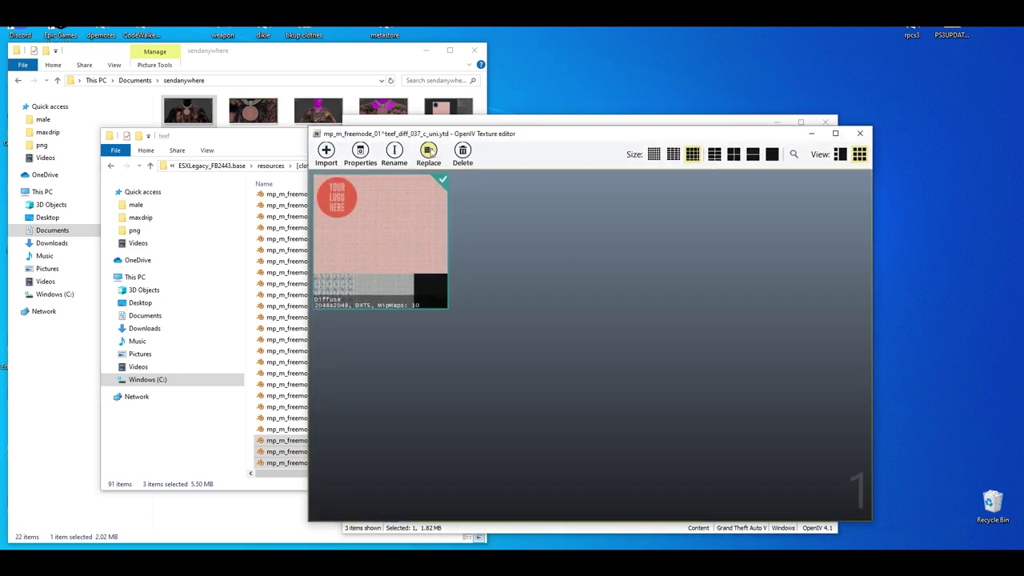
{"action": "left_click", "coordinate": [428, 144]}
{"action": "left_click", "coordinate": [498, 297]}
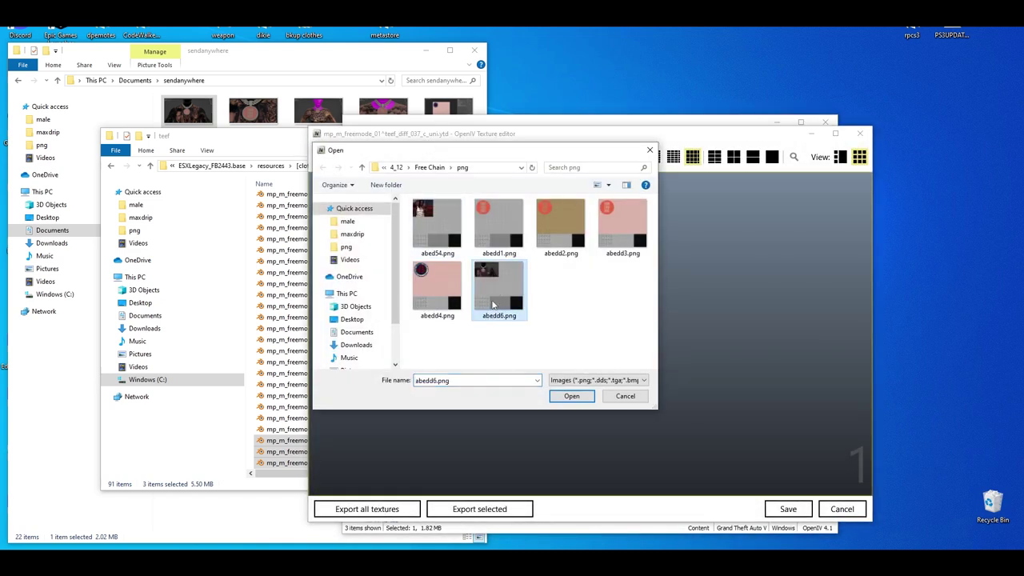
{"action": "left_click", "coordinate": [570, 396]}
{"action": "left_click", "coordinate": [788, 509]}
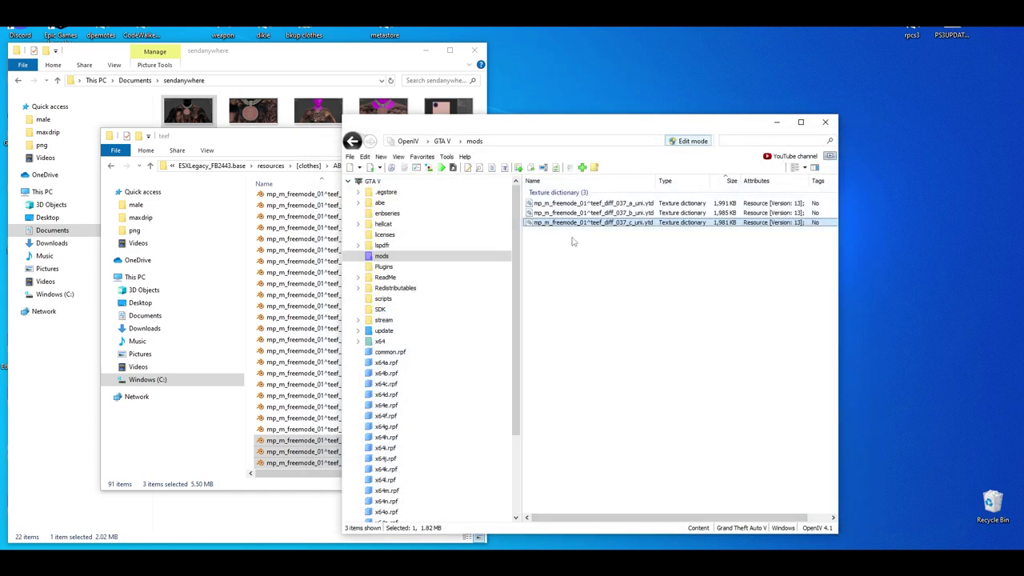
Step: Drag the three edited chain .ytd files into the teef folder, replacing the originals
{"action": "left_click_drag", "start_coordinate": [573, 248], "coordinate": [566, 207]}
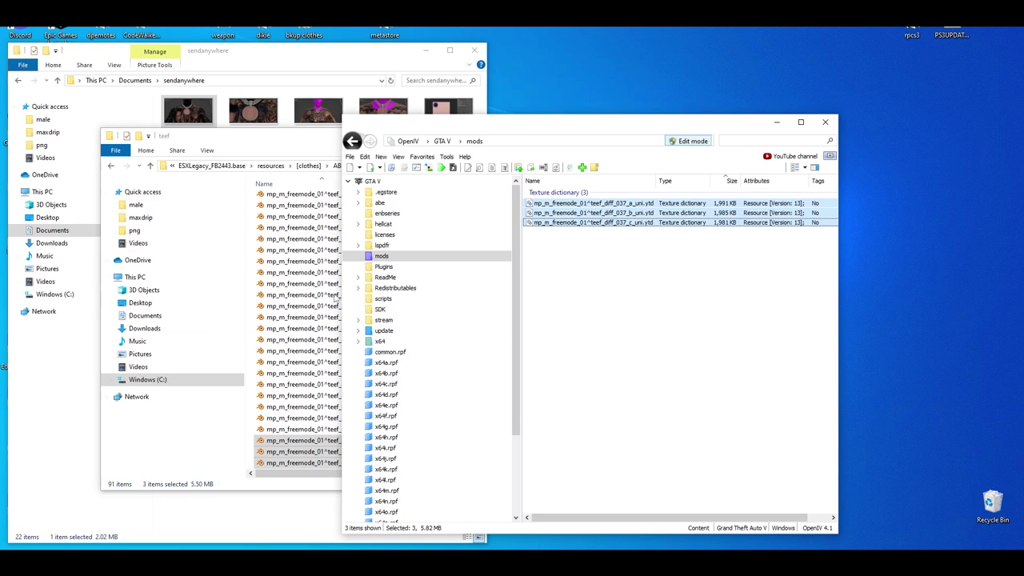
{"action": "left_click_drag", "start_coordinate": [445, 127], "coordinate": [600, 108]}
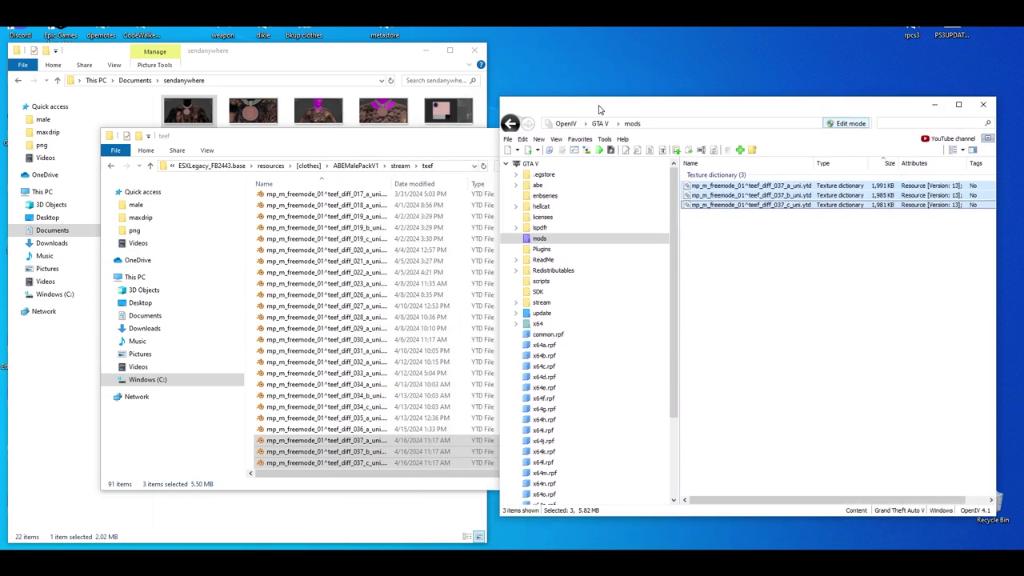
{"action": "left_click", "coordinate": [317, 175]}
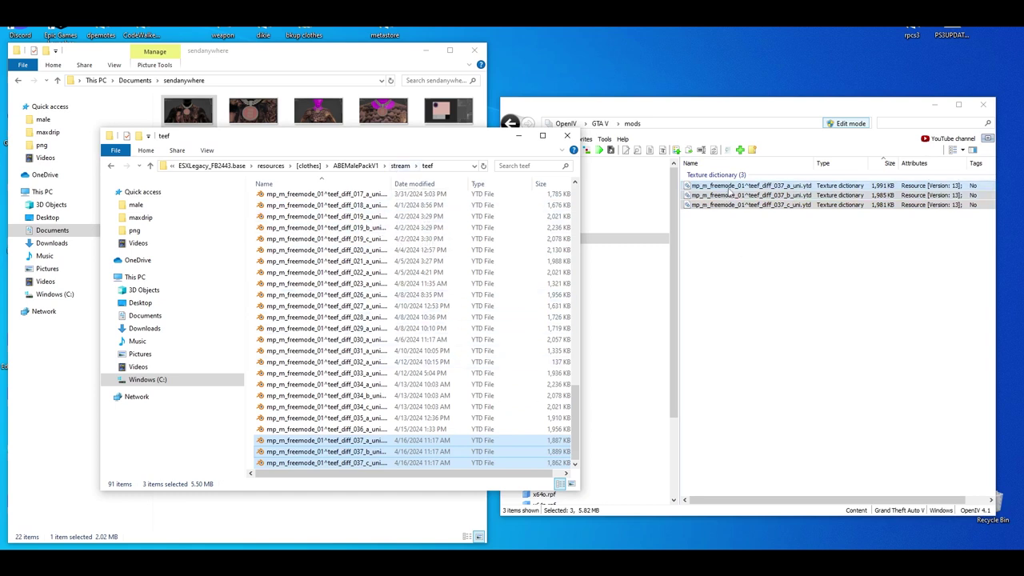
{"action": "left_click_drag", "start_coordinate": [728, 195], "coordinate": [480, 334]}
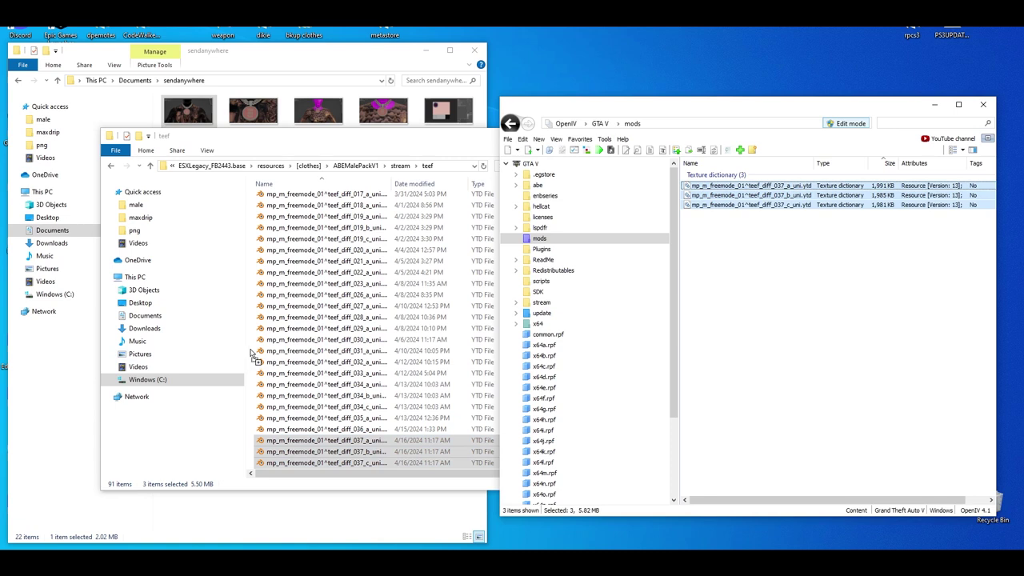
{"action": "left_click_drag", "start_coordinate": [252, 352], "coordinate": [252, 352]}
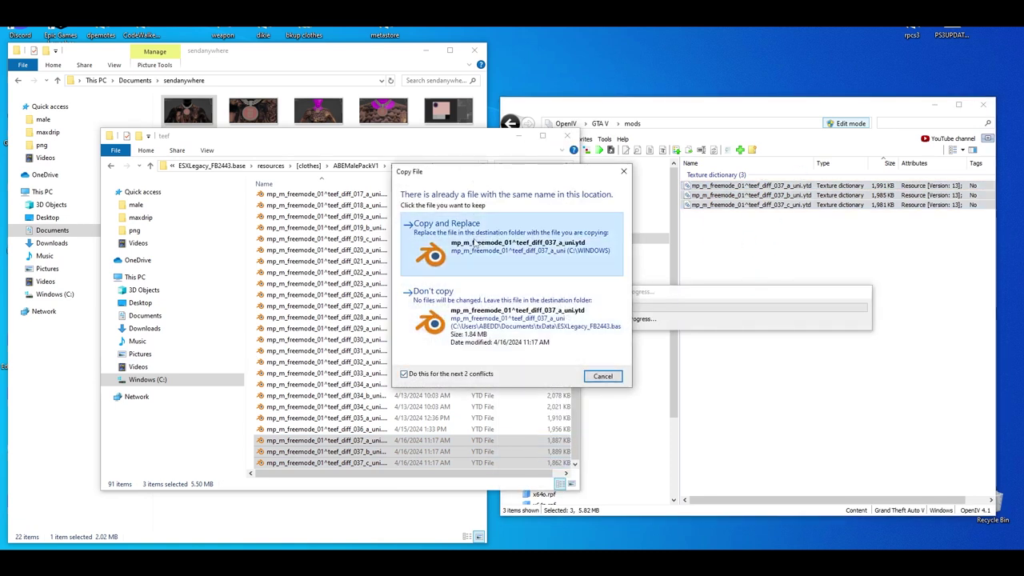
{"action": "left_click", "coordinate": [480, 240]}
Step: Delete the three chain files from OpenIV's mods folder, then drop them back in
{"action": "right_click", "coordinate": [755, 190]}
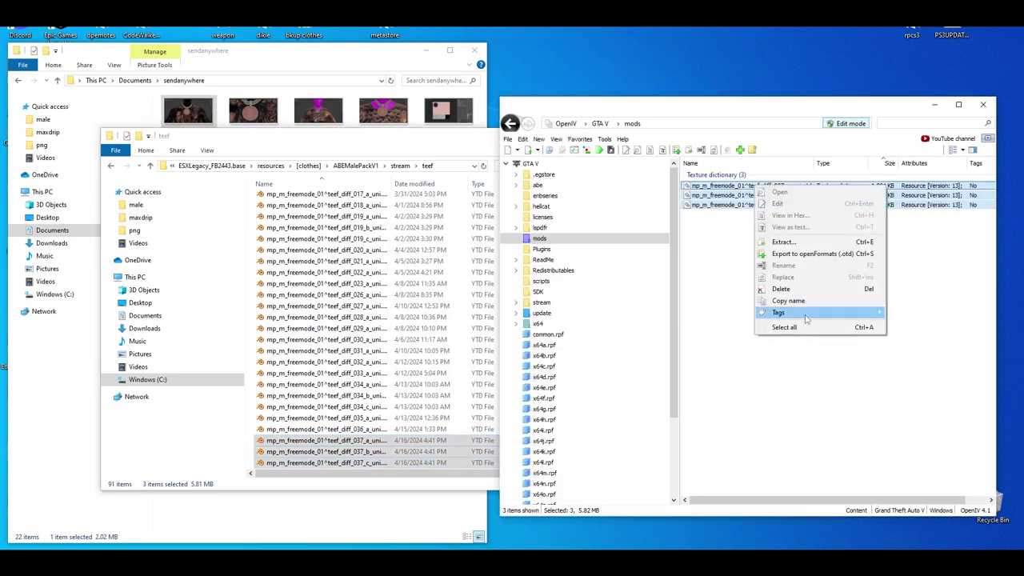
{"action": "left_click", "coordinate": [812, 289]}
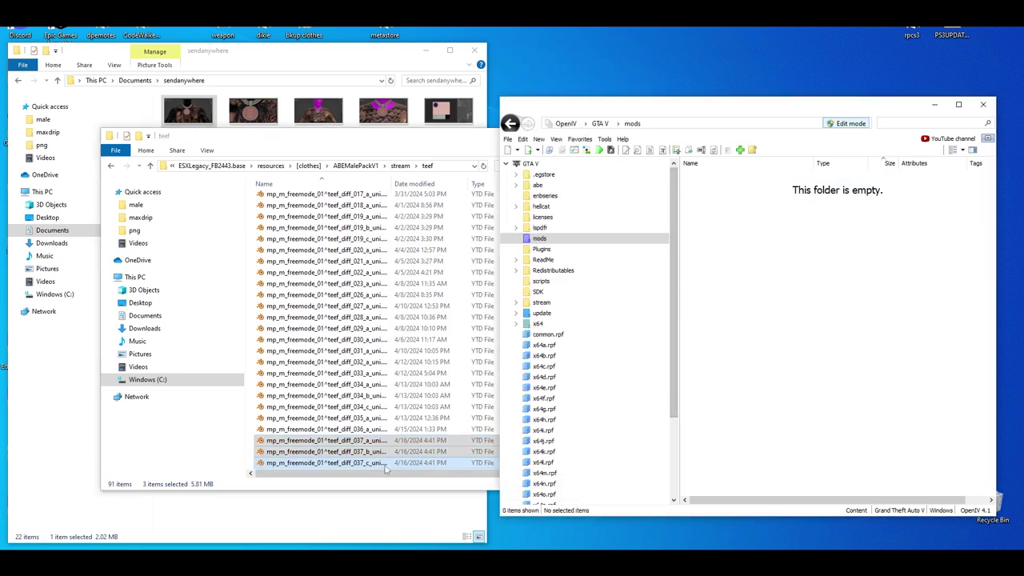
{"action": "left_click_drag", "start_coordinate": [744, 331], "coordinate": [745, 332]}
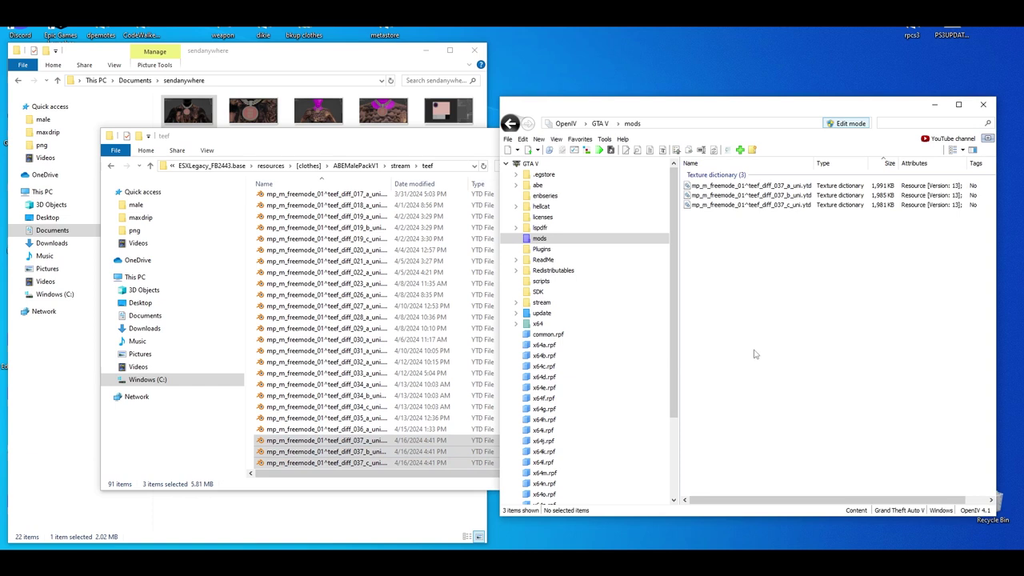
{"action": "double_click", "coordinate": [762, 186]}
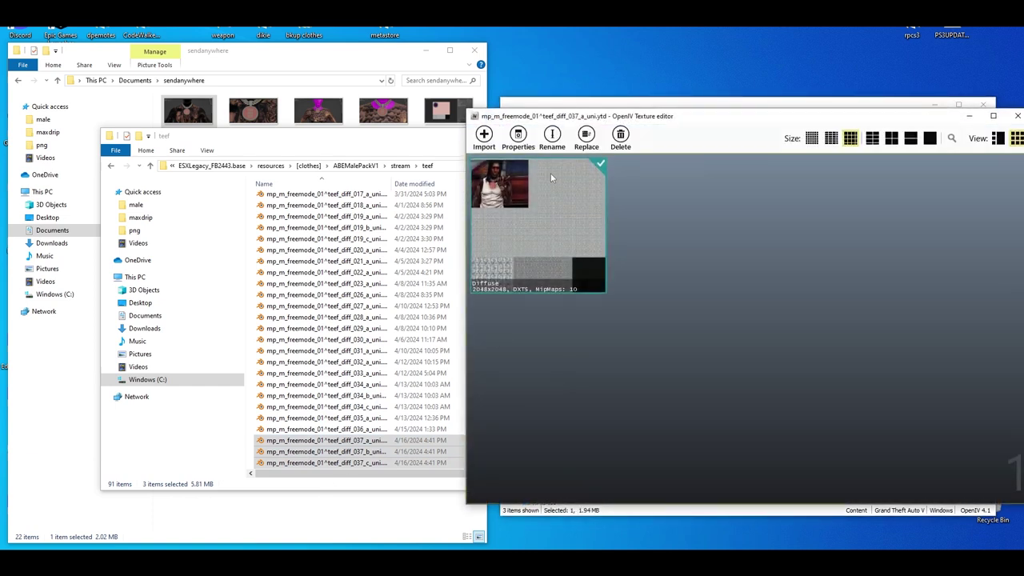
{"action": "left_click_drag", "start_coordinate": [664, 128], "coordinate": [520, 121]}
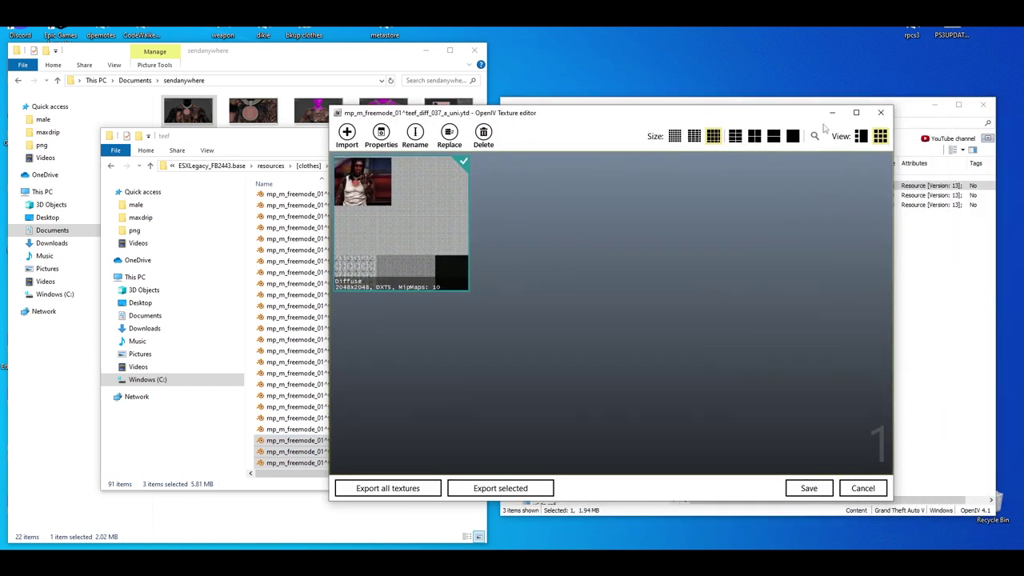
{"action": "left_click", "coordinate": [881, 113]}
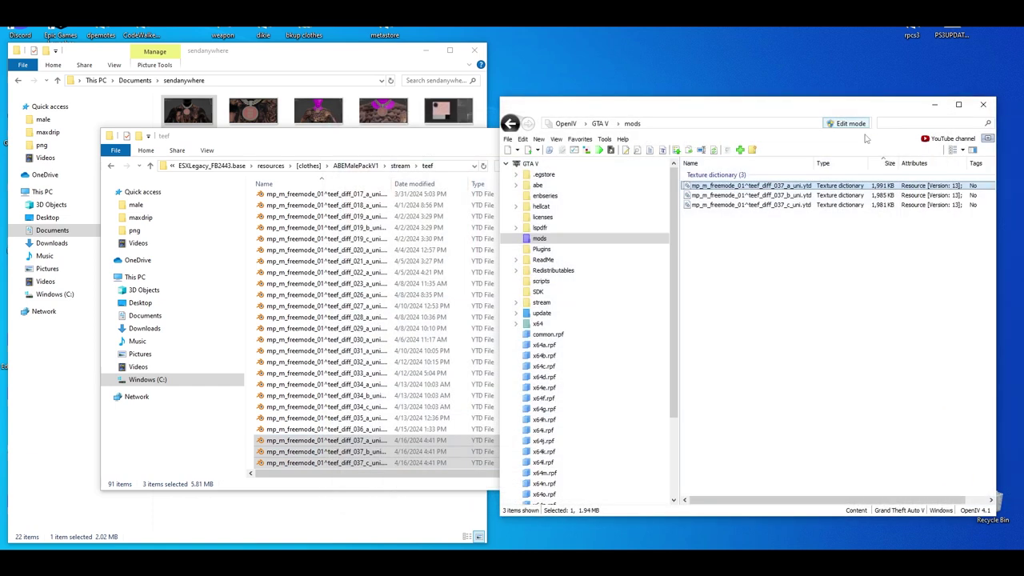
{"action": "double_click", "coordinate": [719, 195]}
{"action": "left_click_drag", "start_coordinate": [563, 120], "coordinate": [370, 106]}
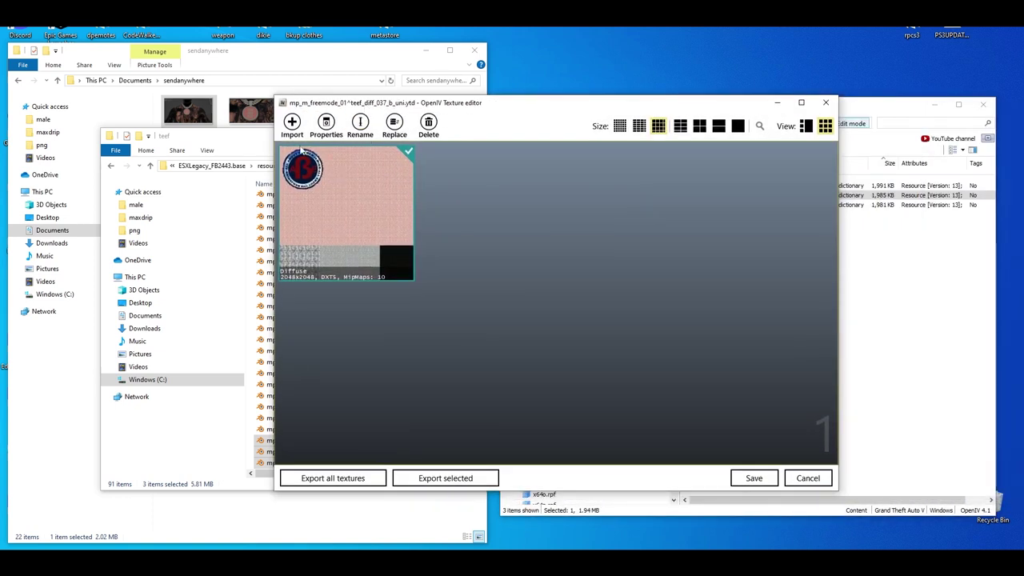
{"action": "left_click", "coordinate": [820, 107]}
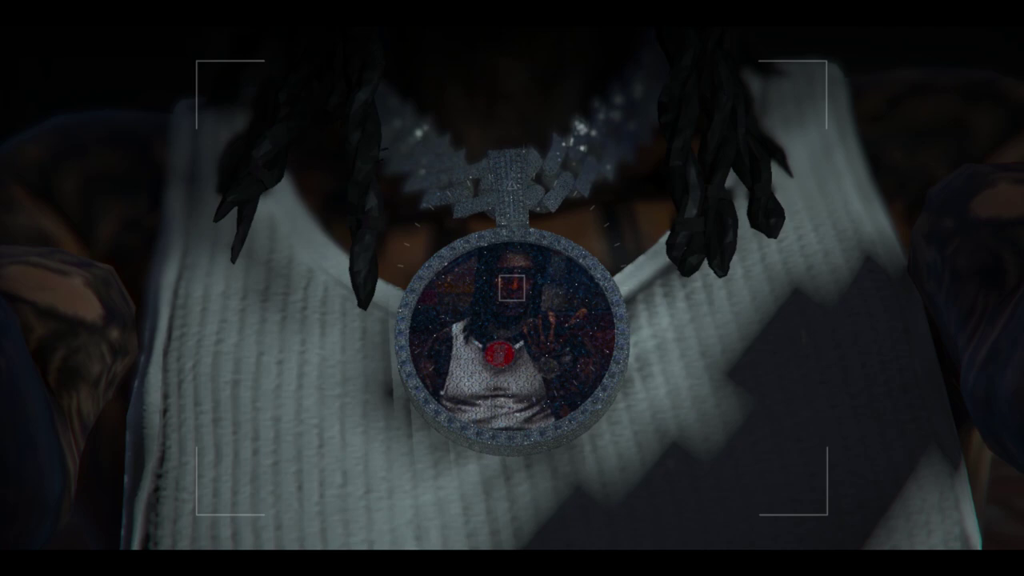
{"action": "scroll", "coordinate": [512, 288], "scroll_direction": "down", "scroll_amount": 8}
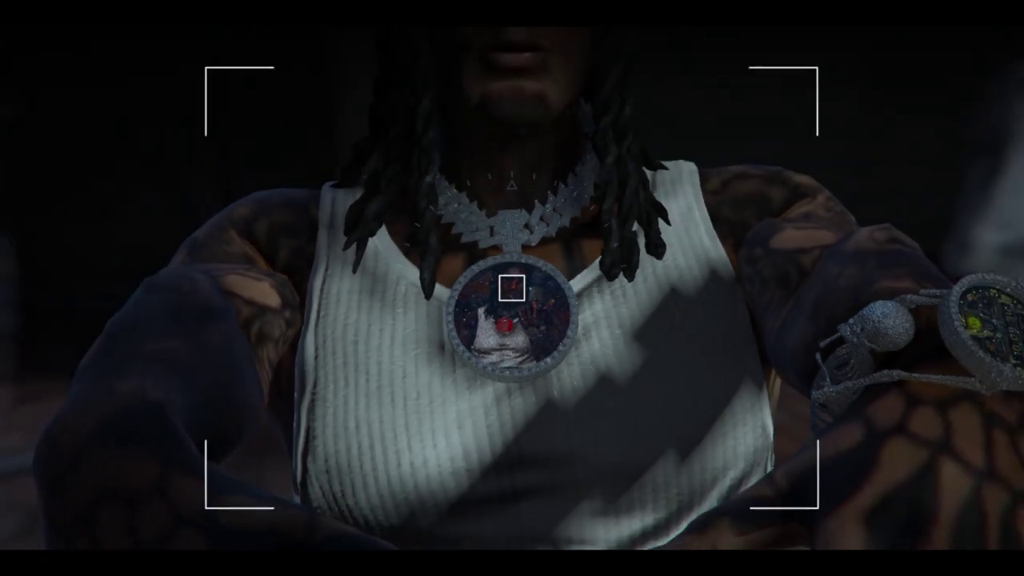